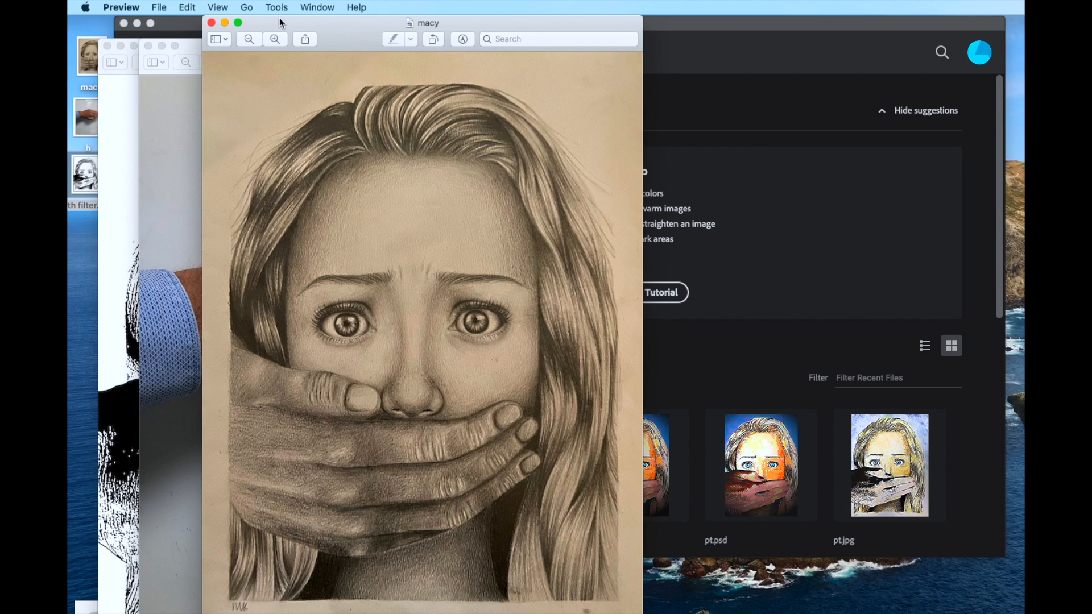
- Bring the macy portrait drawing, the h hand photo and with filter.psd forward one by one to examine the source images and target effect
mouse_move(278, 23)
mouse_down()
mouse_move(295, 11)
mouse_move(299, 24)
mouse_up()
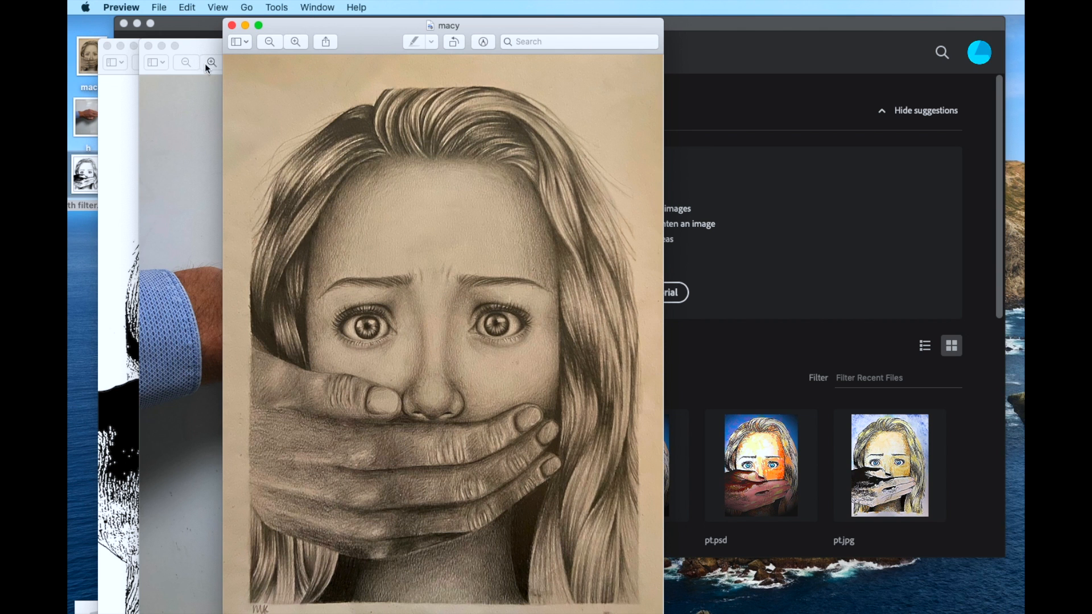
click(191, 51)
mouse_move(191, 48)
mouse_down()
mouse_move(237, 21)
mouse_move(466, 33)
mouse_up()
click(381, 43)
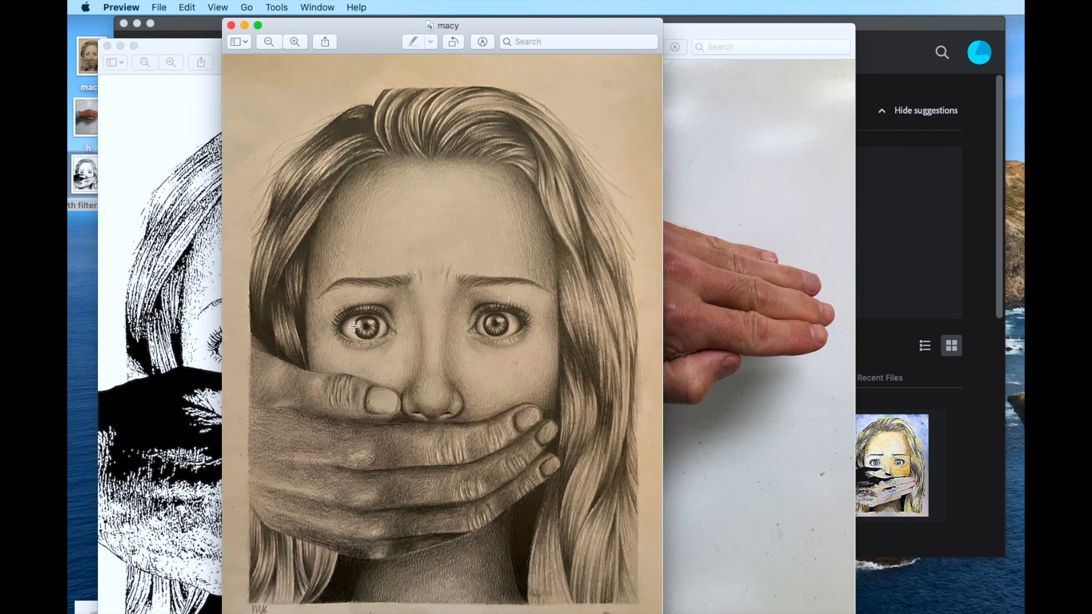
click(707, 34)
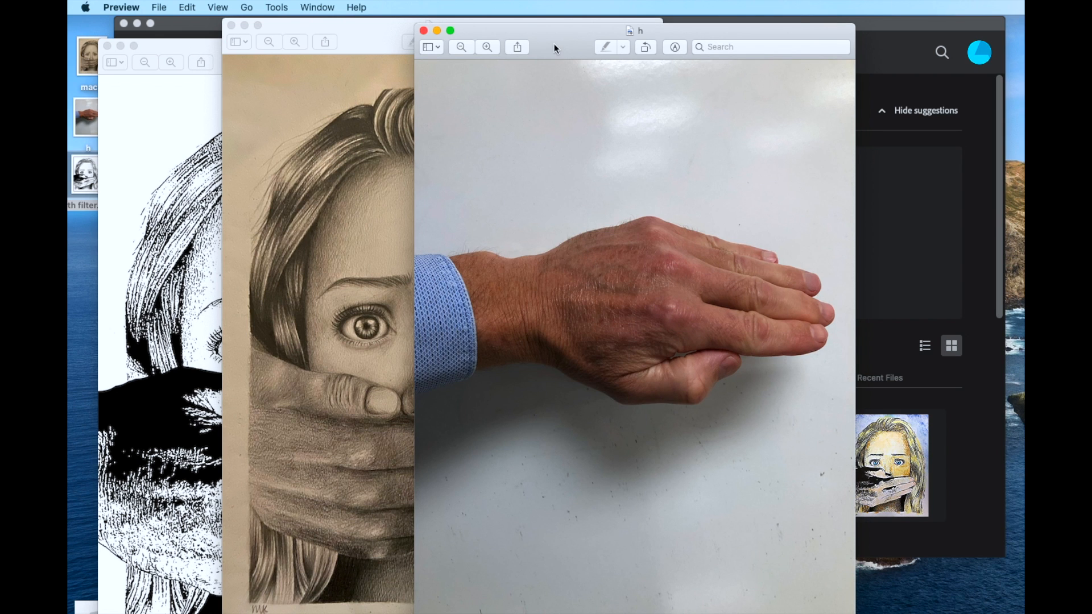
drag(554, 43, 566, 47)
click(192, 46)
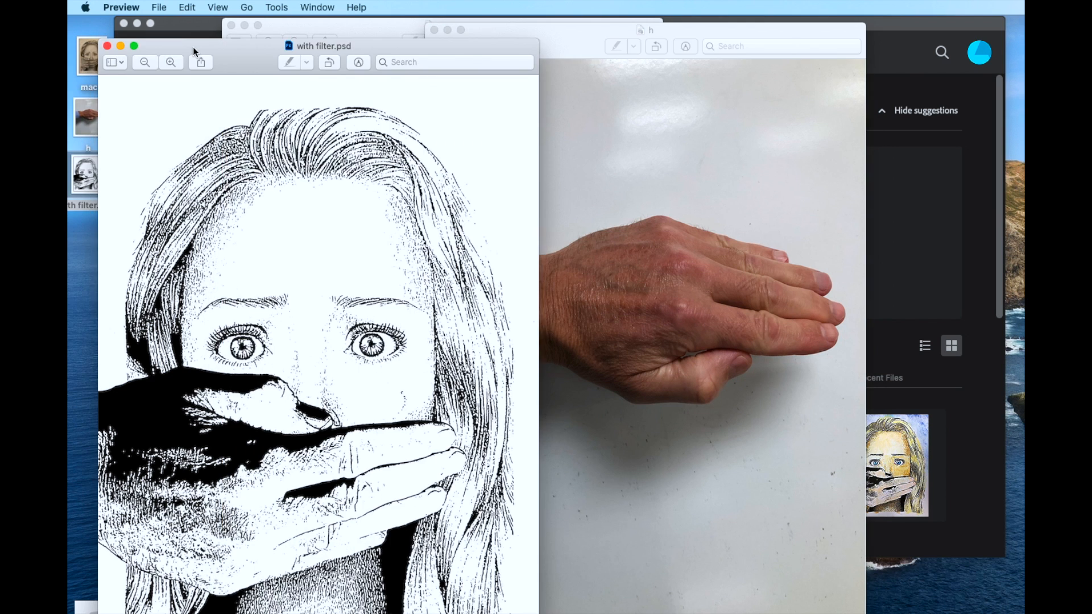
drag(193, 46, 326, 24)
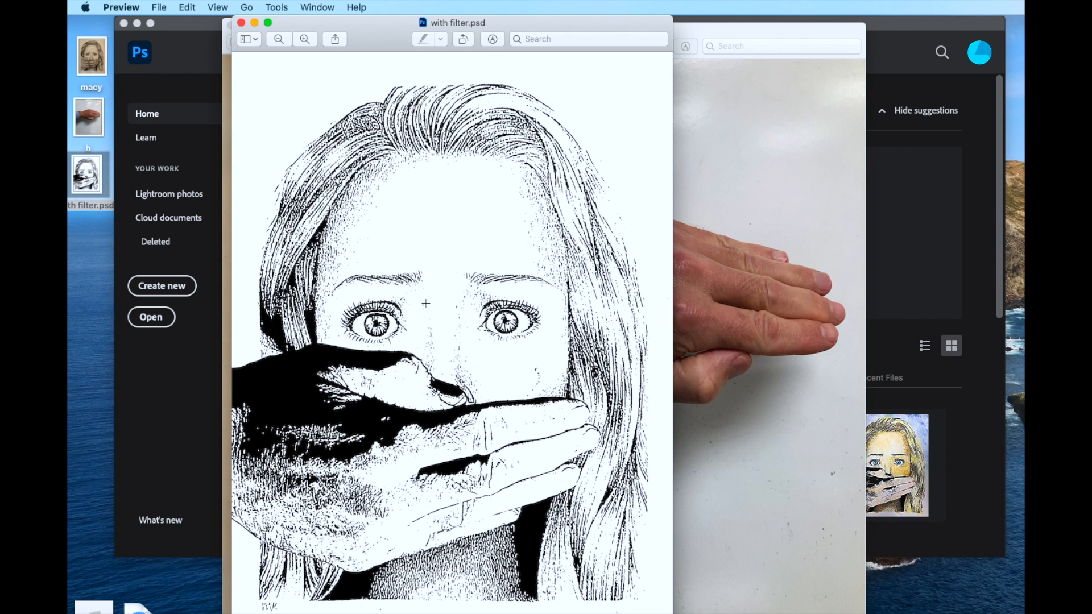
- Switch to Photoshop and create a new blank document 11 inches wide and 14 inches high
click(179, 291)
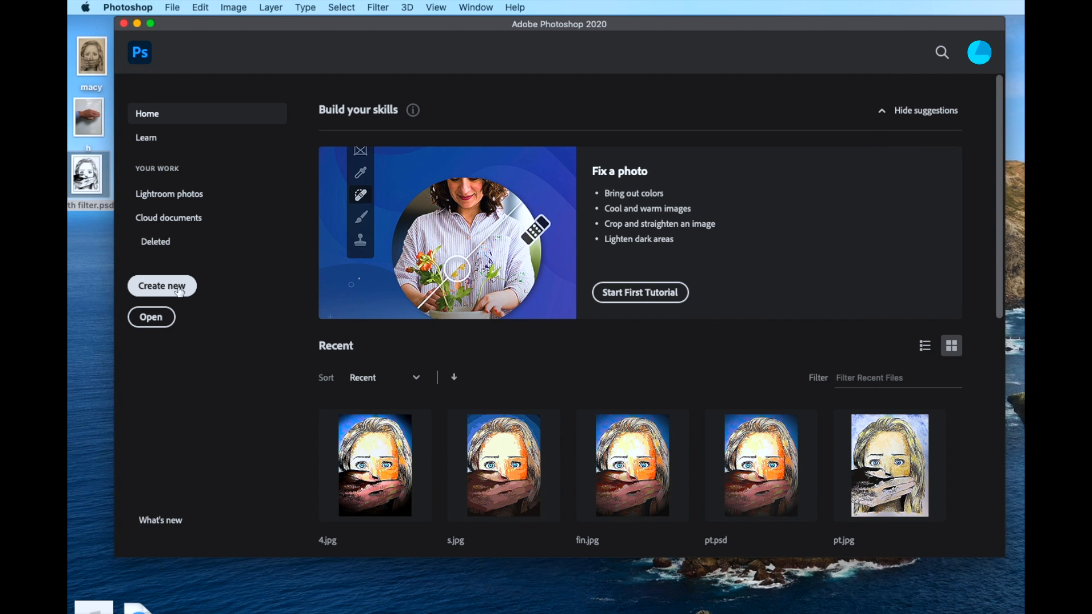
click(176, 290)
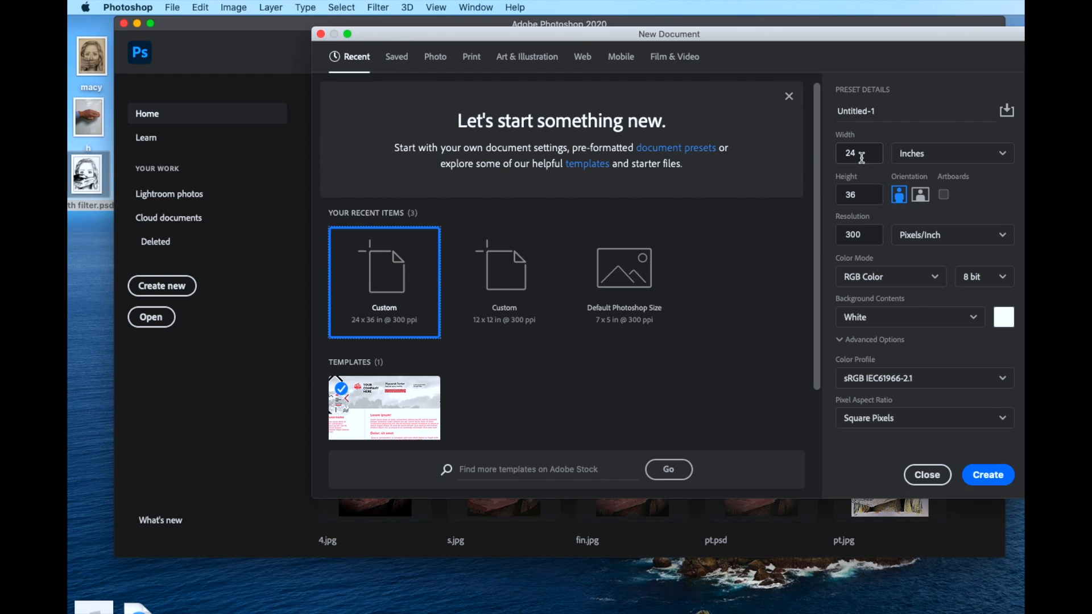
double_click(835, 153)
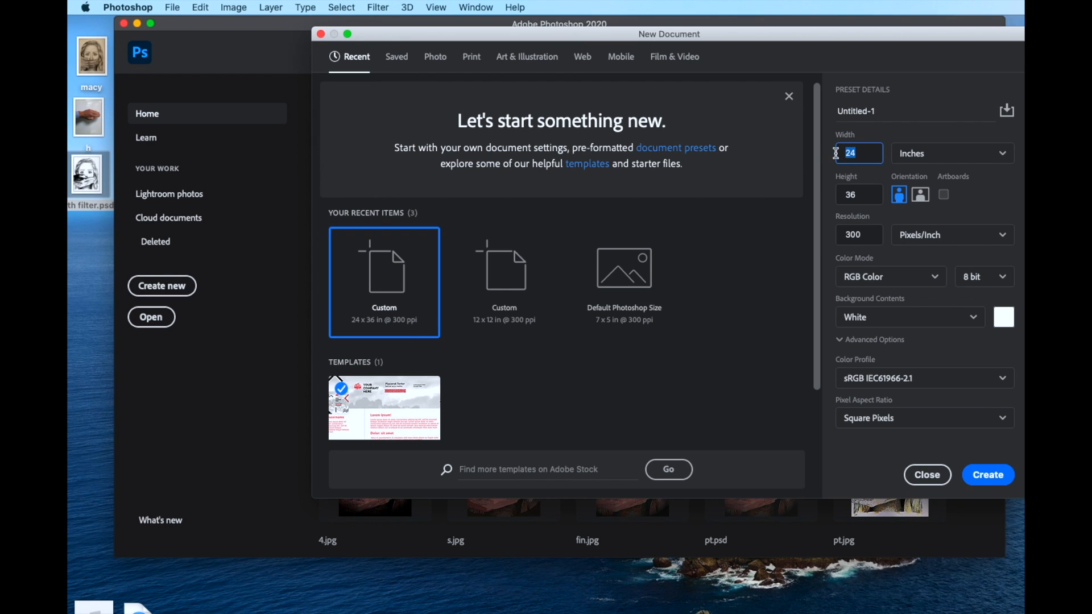
text(11)
key(Tab)
text(14)
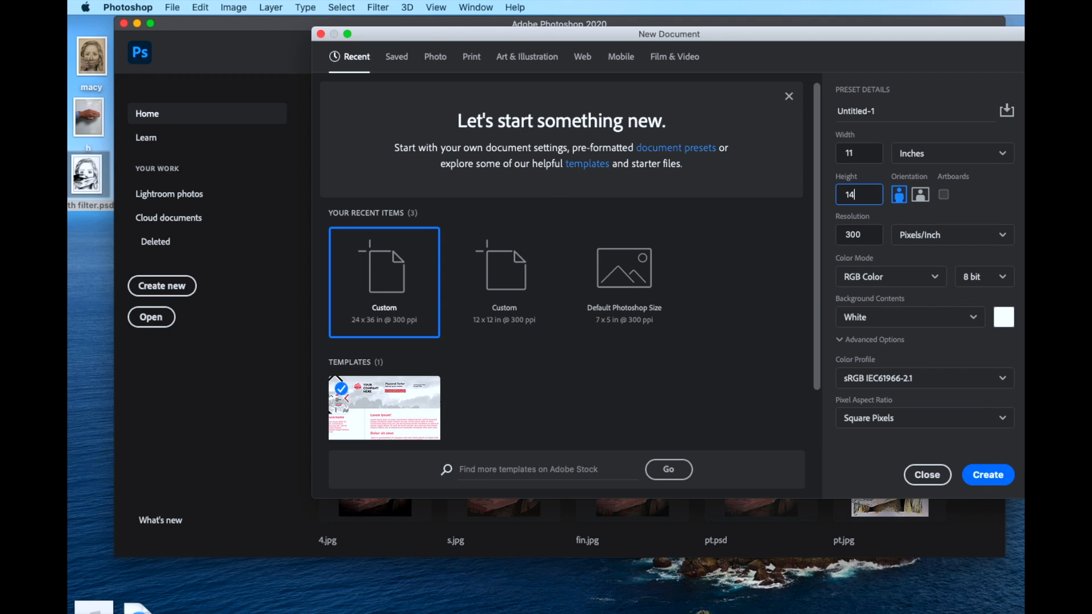
click(988, 474)
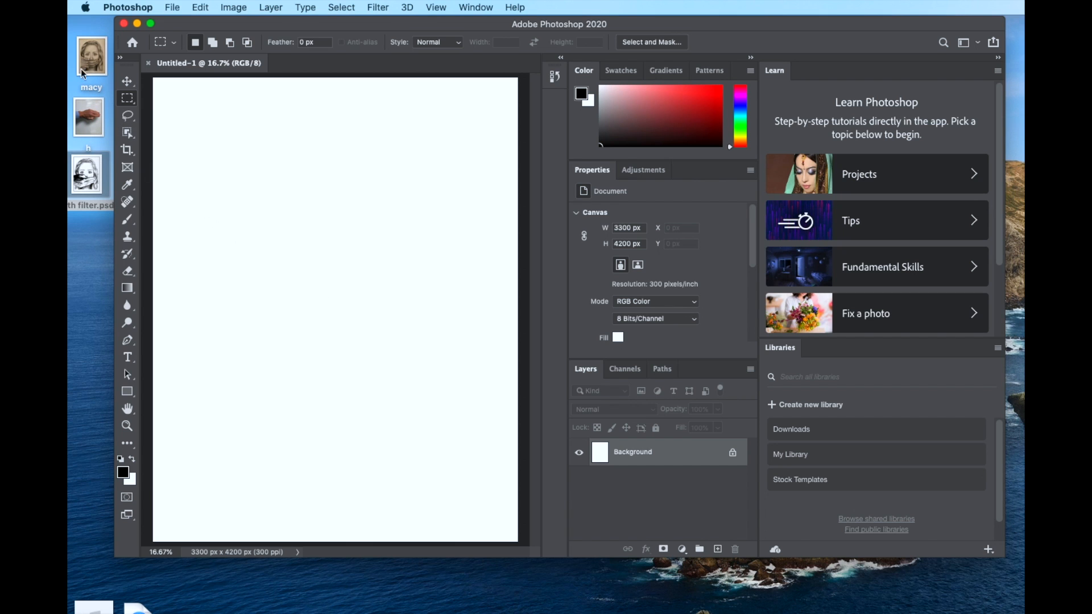
- Place the macy portrait drawing from the desktop into the document and rasterize its smart object
drag(91, 56, 300, 181)
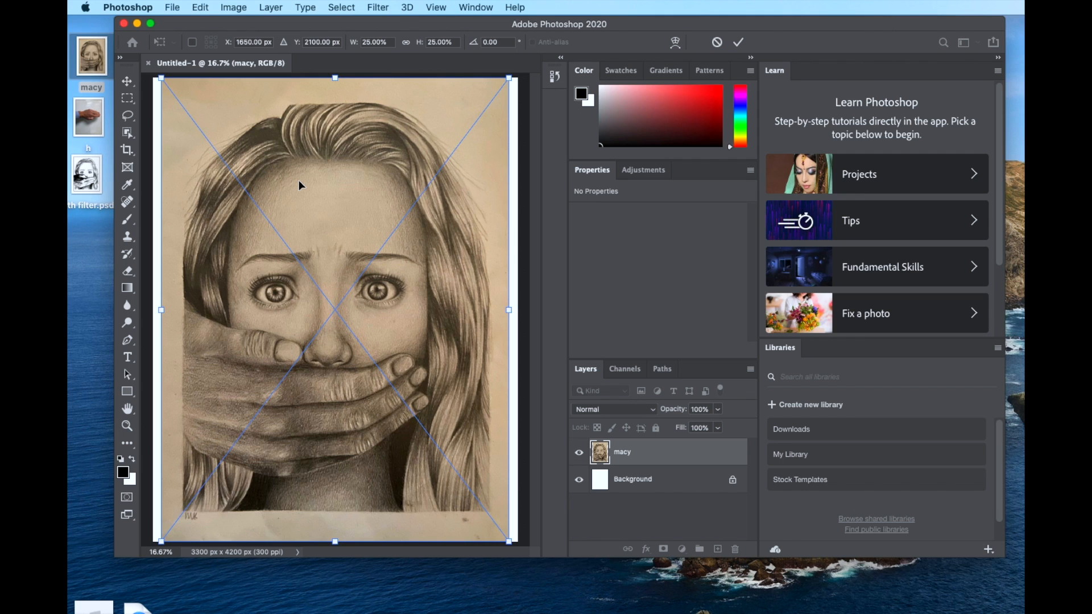
click(739, 43)
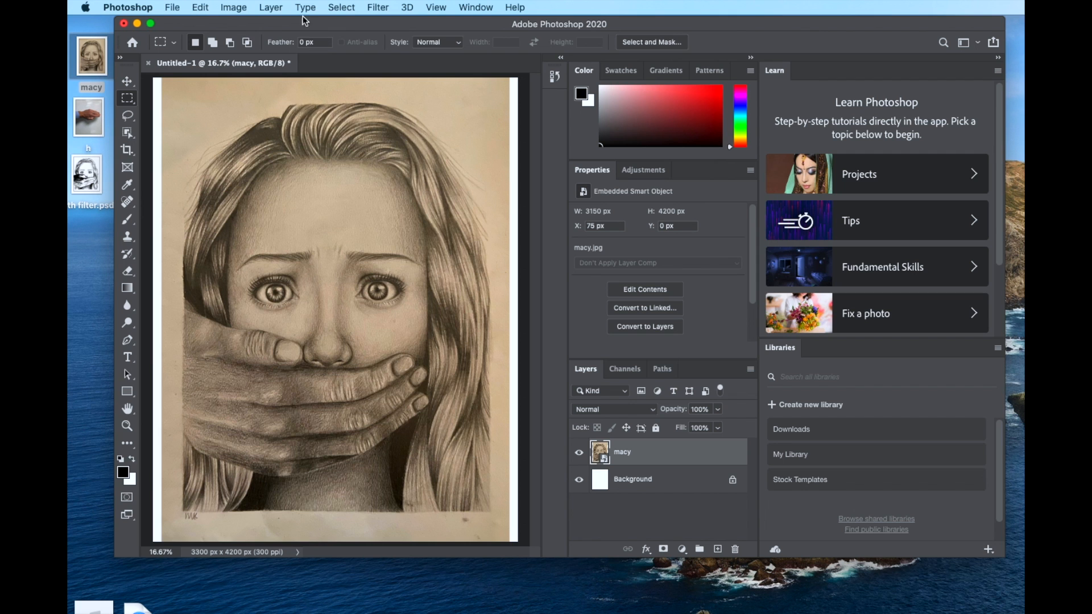
click(271, 7)
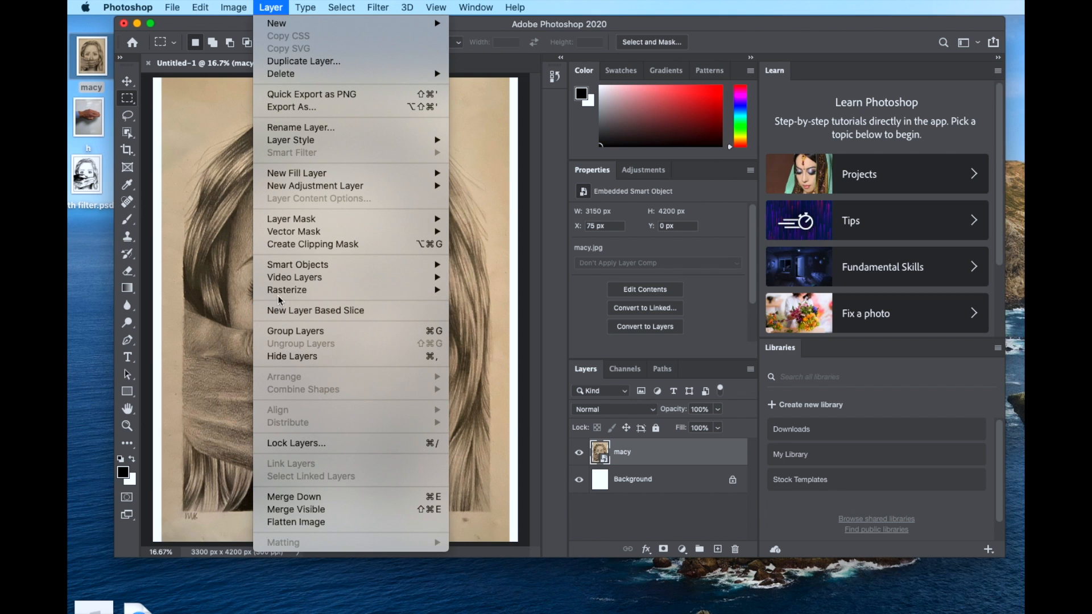
mouse_move(284, 290)
click(478, 340)
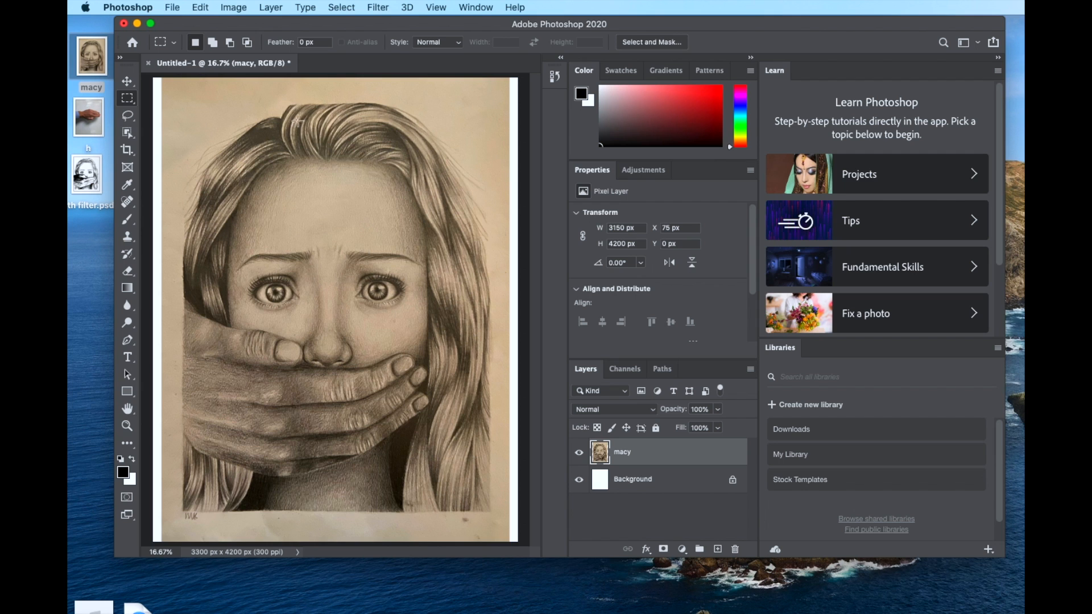
- Convert the portrait drawing layer to black and white using the Default preset of the Black & White adjustment
click(233, 7)
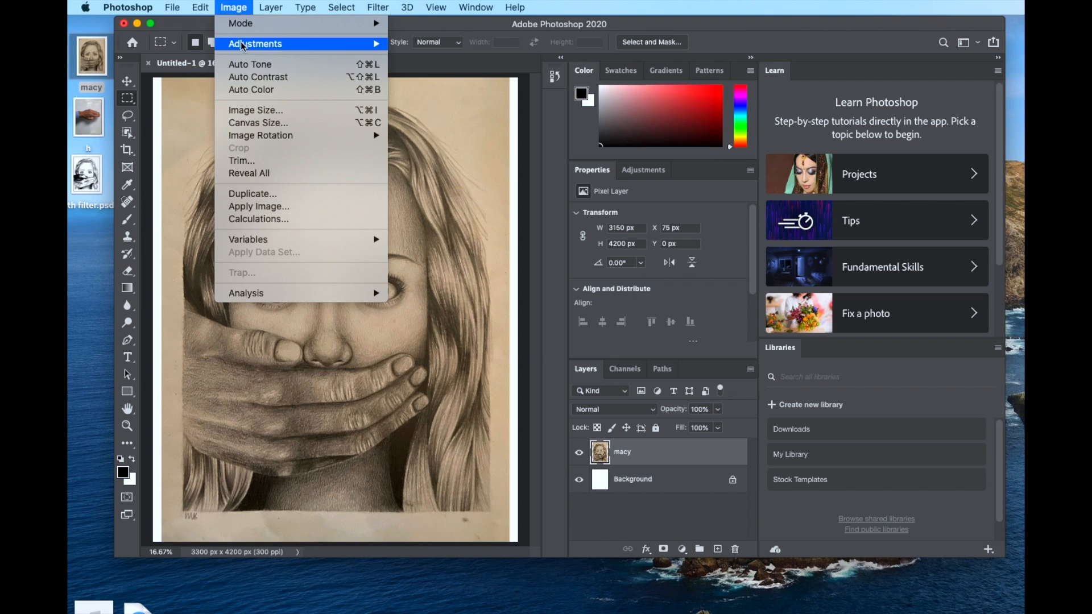
mouse_move(256, 43)
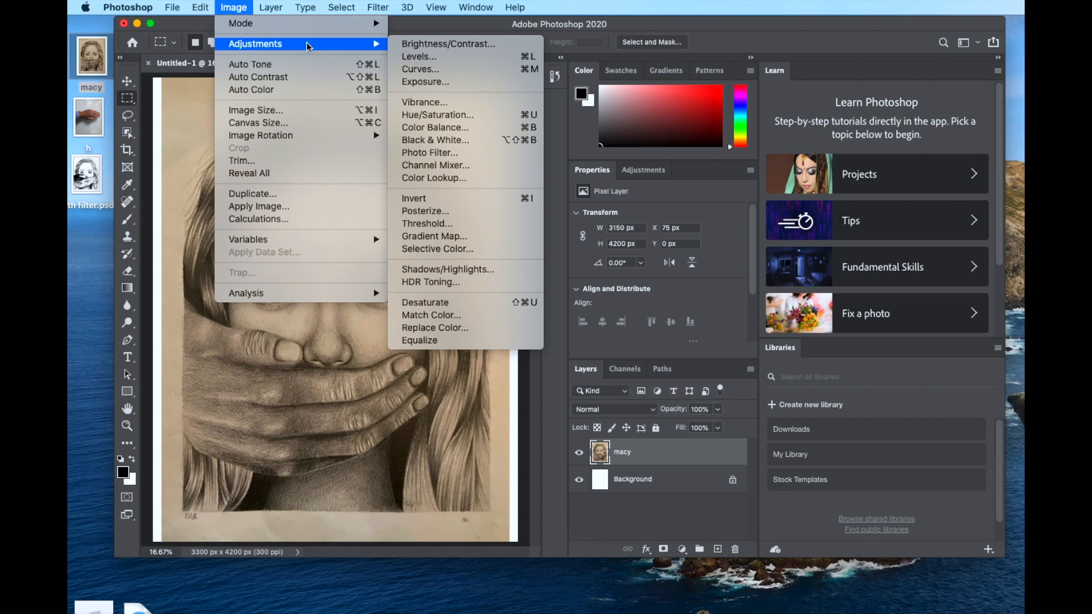
click(443, 142)
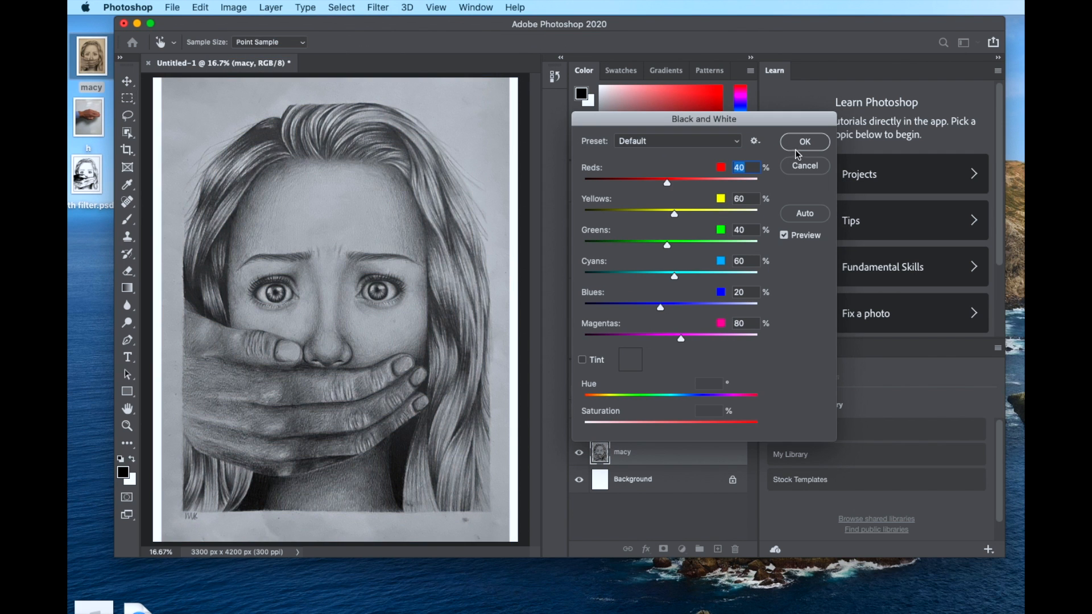
click(804, 142)
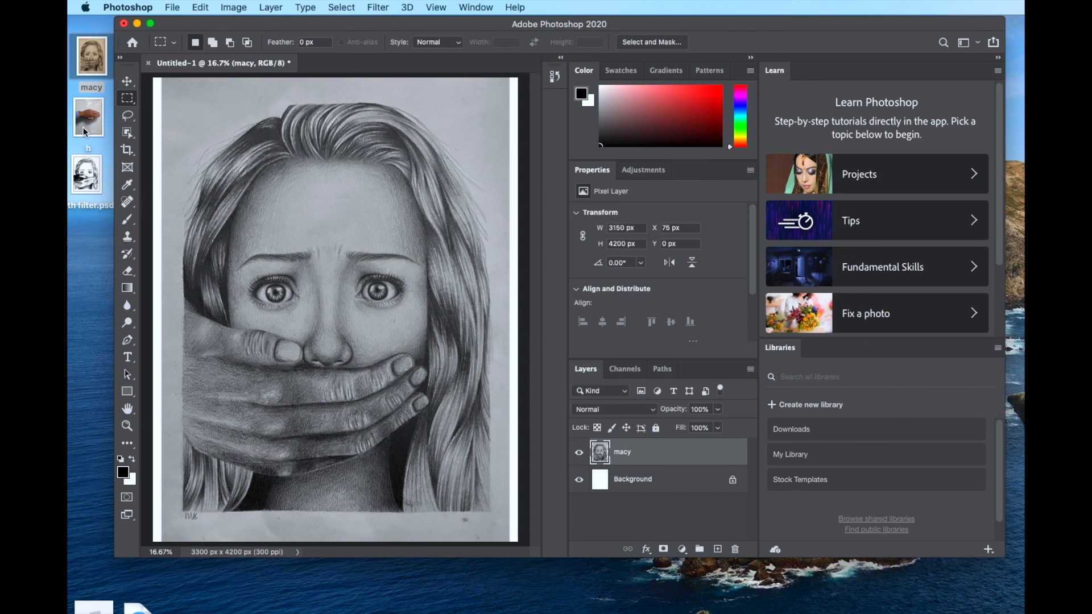
- Place the h hand photo from the desktop above the portrait and rasterize its smart object
drag(80, 118, 336, 151)
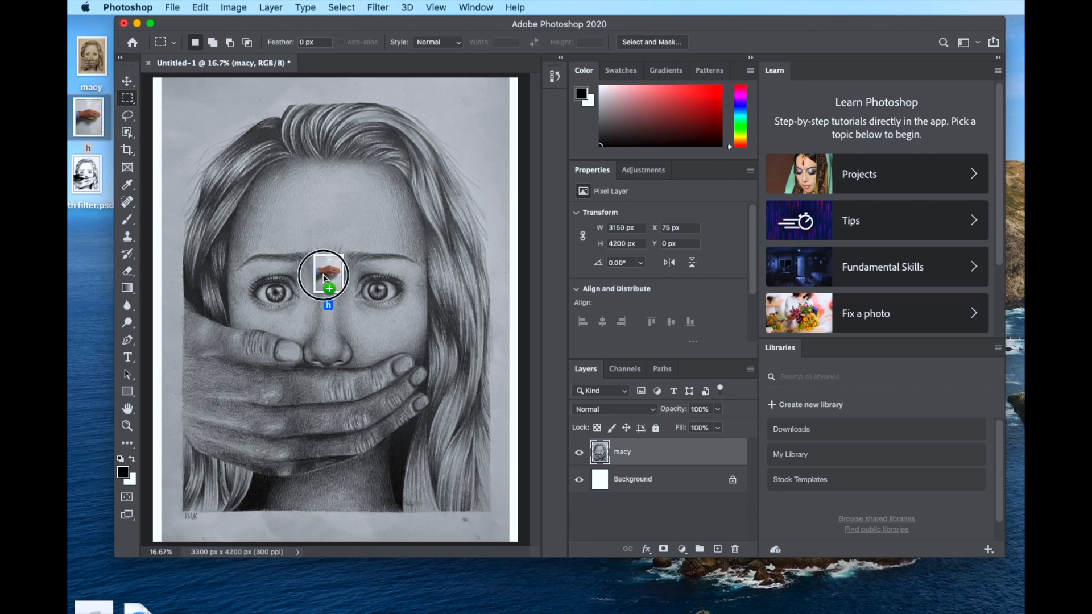
drag(322, 275, 324, 279)
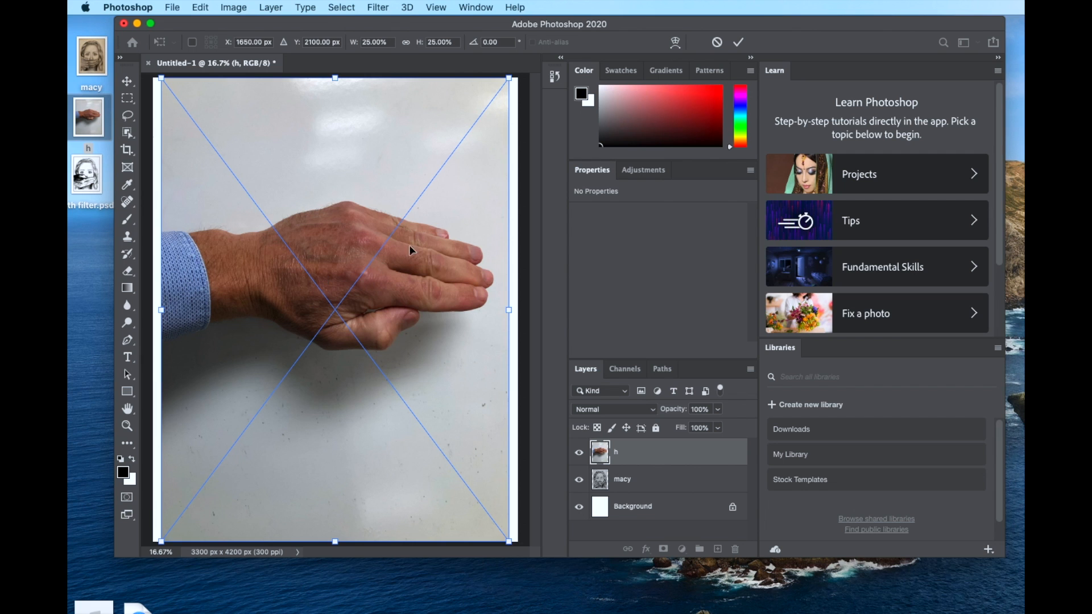
click(737, 43)
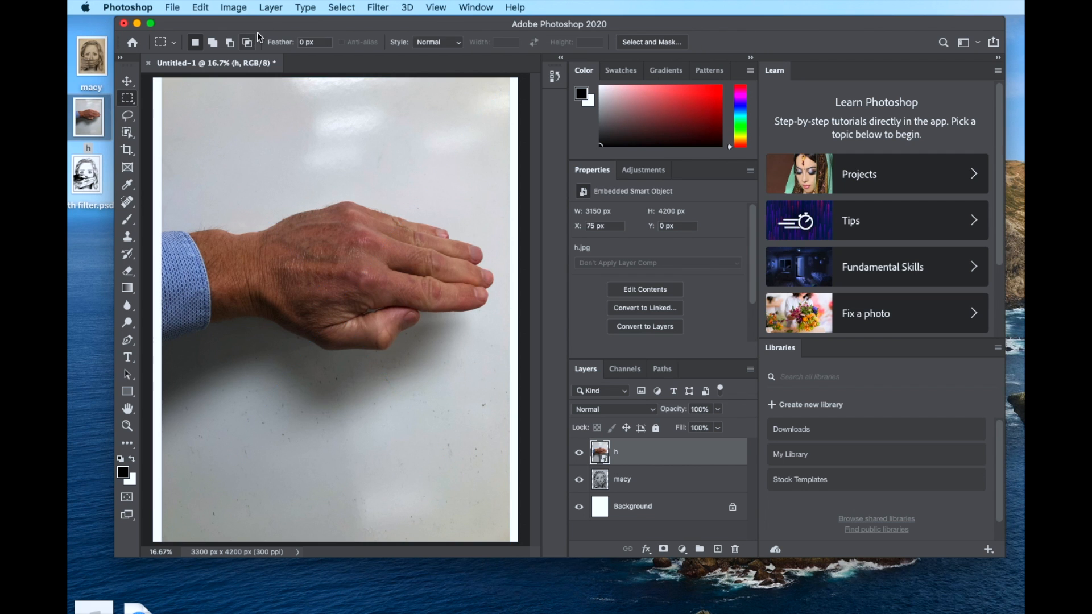
click(271, 7)
mouse_move(293, 290)
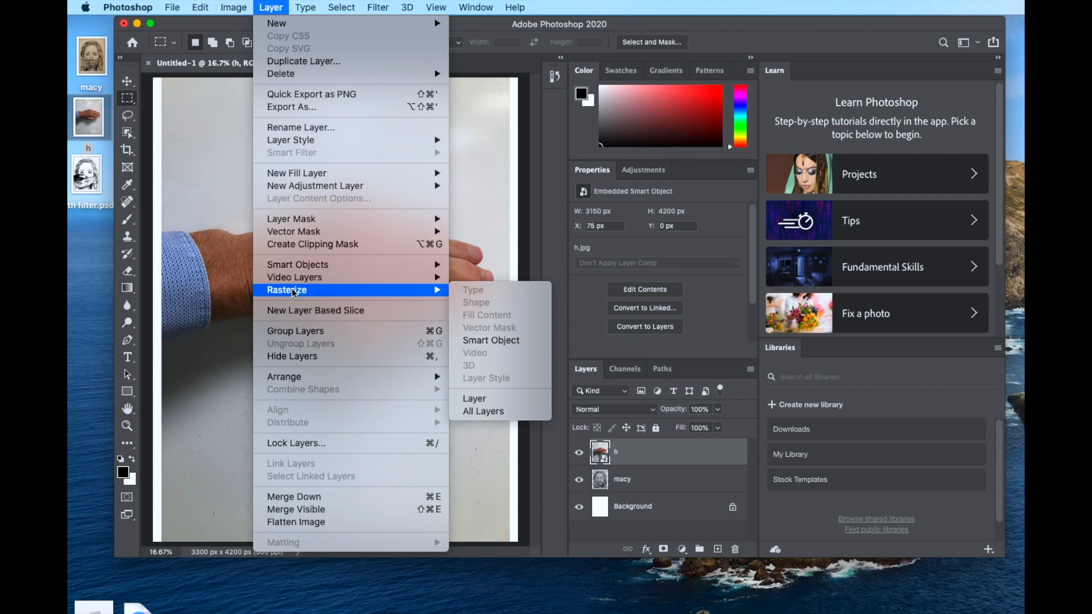
click(481, 341)
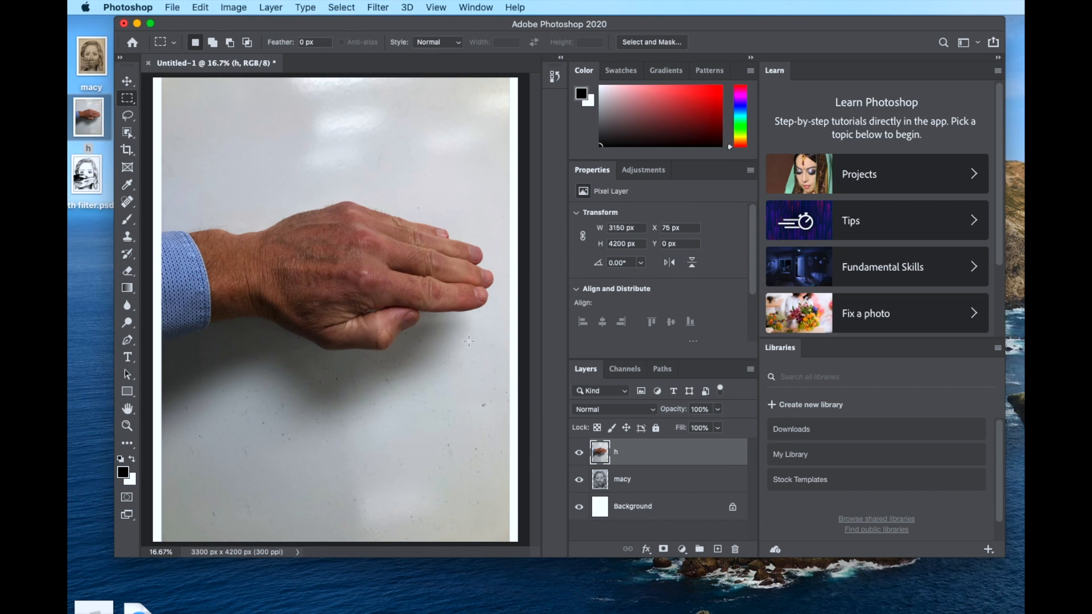
- Toggle the visibility of the hand and portrait layers to compare them, leaving the hand layer shown and selected
click(578, 452)
click(579, 453)
click(578, 452)
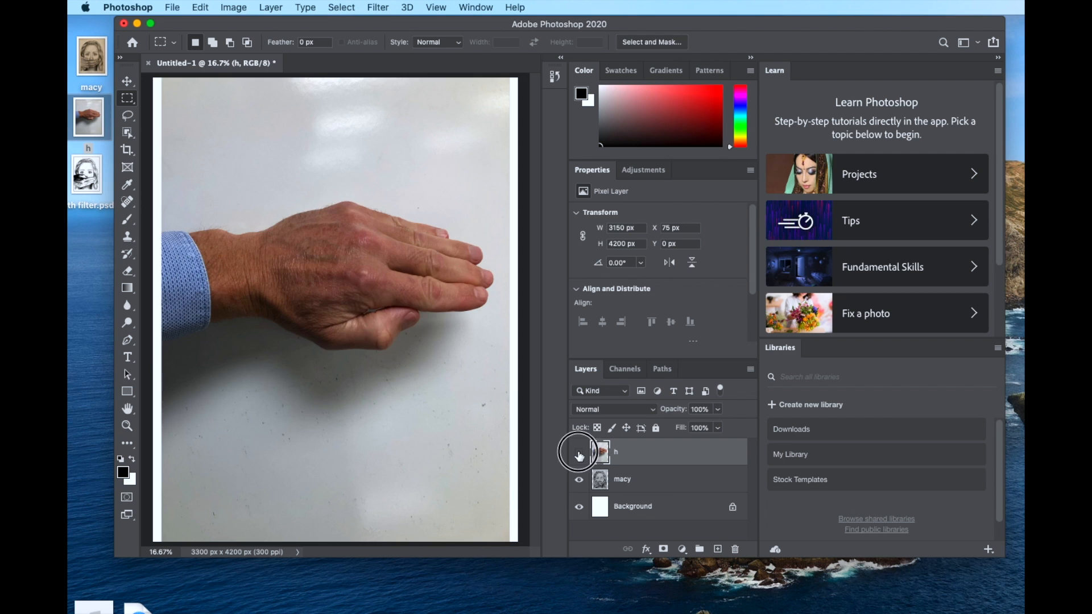
click(578, 480)
click(578, 481)
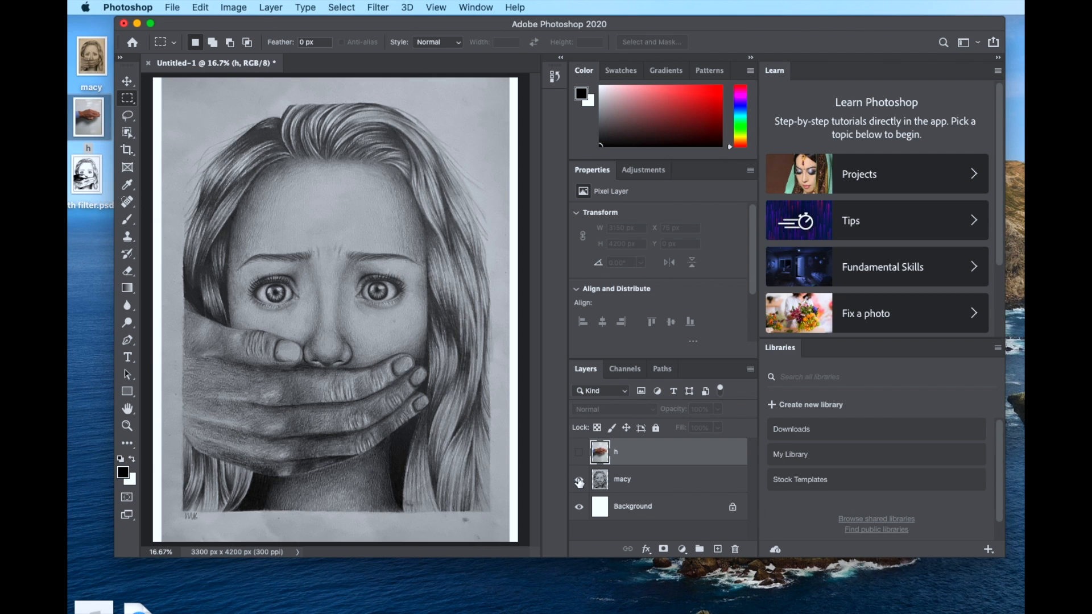
click(579, 452)
click(579, 453)
click(579, 453)
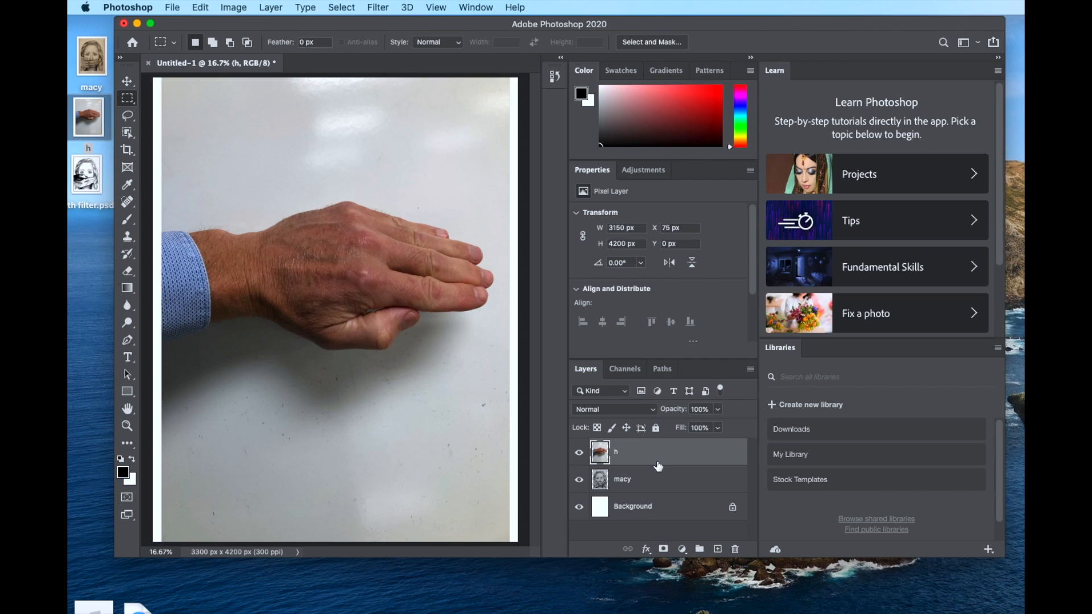
click(654, 481)
click(653, 454)
key(super+comma)
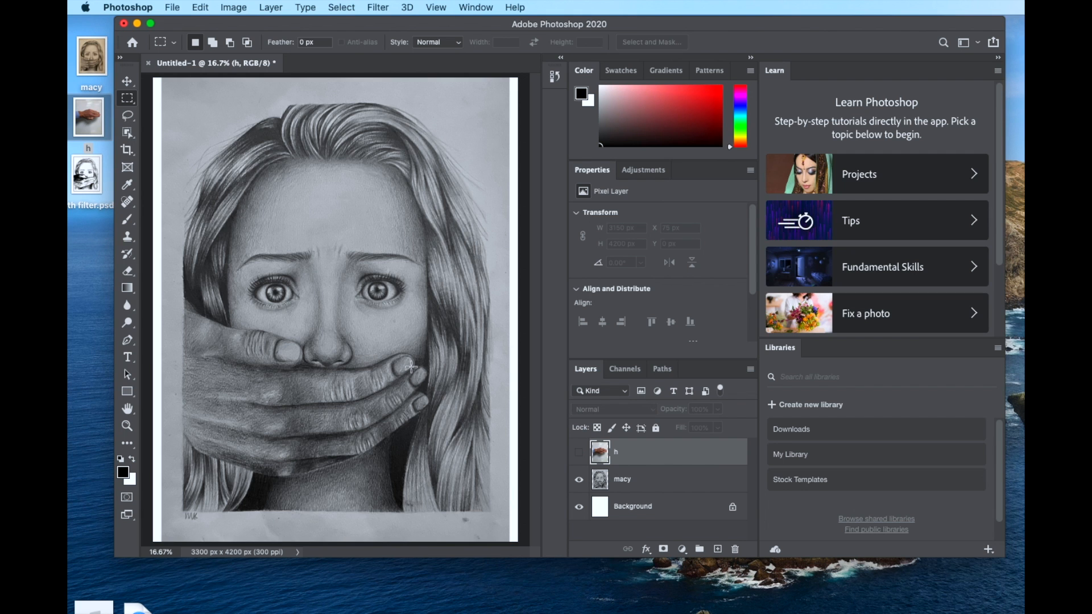
click(579, 452)
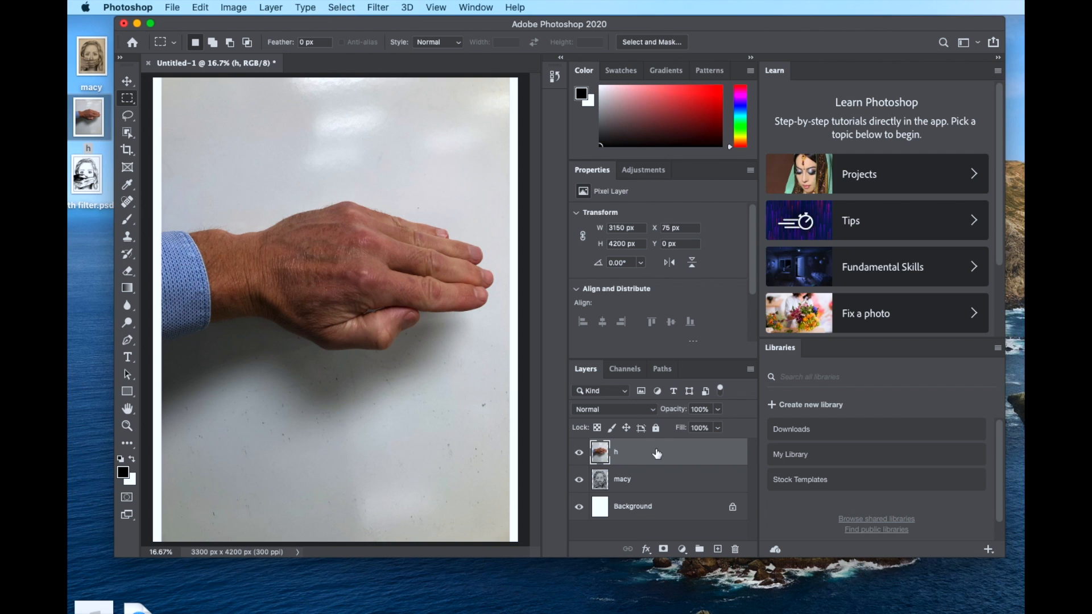
- Try a reduced opacity on the hand layer and restore it to 100%
click(718, 409)
drag(718, 427, 703, 430)
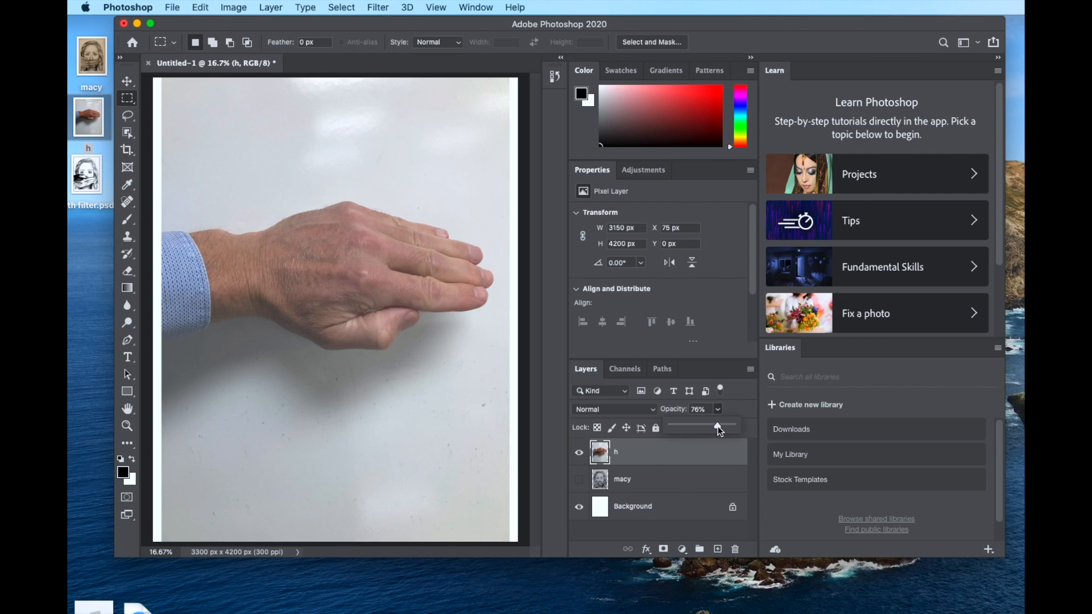
drag(718, 425, 755, 425)
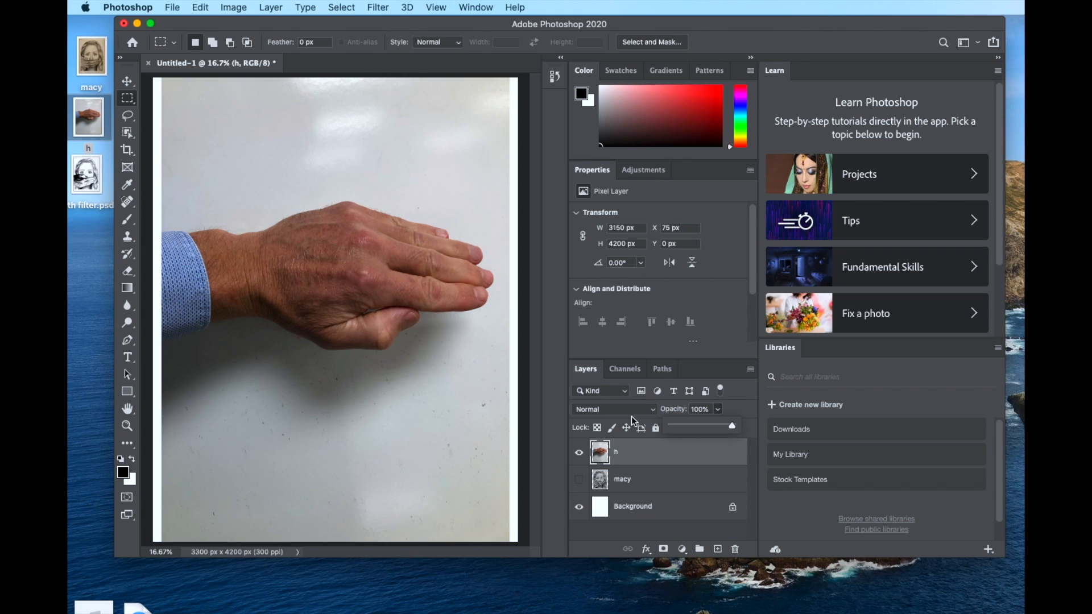
- Outline an area of the whiteboard background above the wrist with the Lasso tool and delete it from the hand layer
click(128, 116)
click(128, 115)
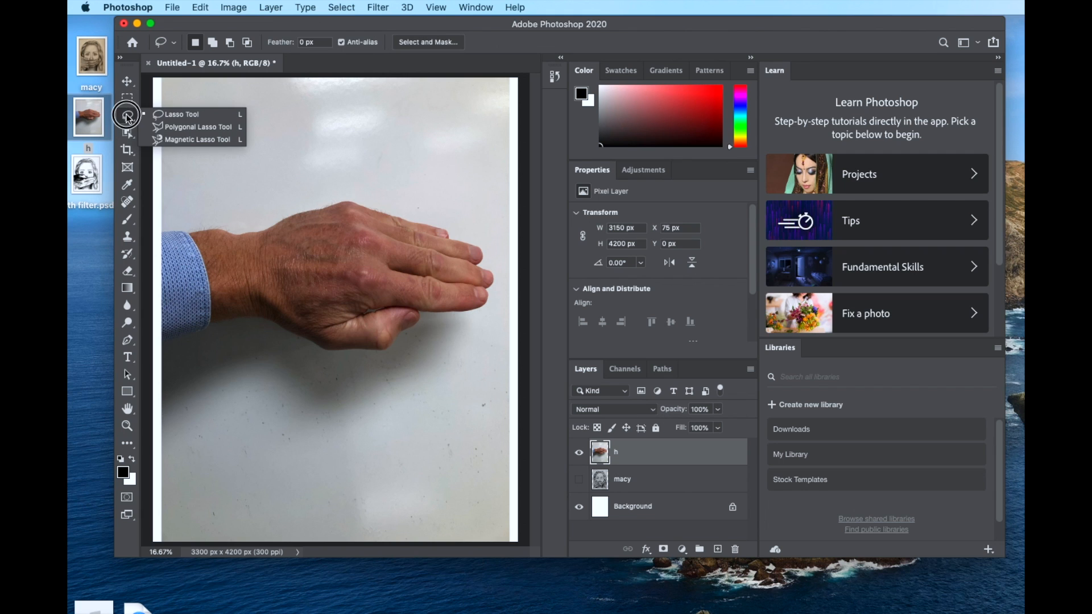
click(162, 117)
mouse_move(159, 146)
mouse_down()
mouse_move(164, 172)
mouse_move(207, 207)
mouse_move(279, 195)
mouse_move(366, 144)
mouse_move(357, 99)
mouse_move(247, 91)
mouse_move(195, 106)
mouse_move(160, 156)
mouse_up()
key(Delete)
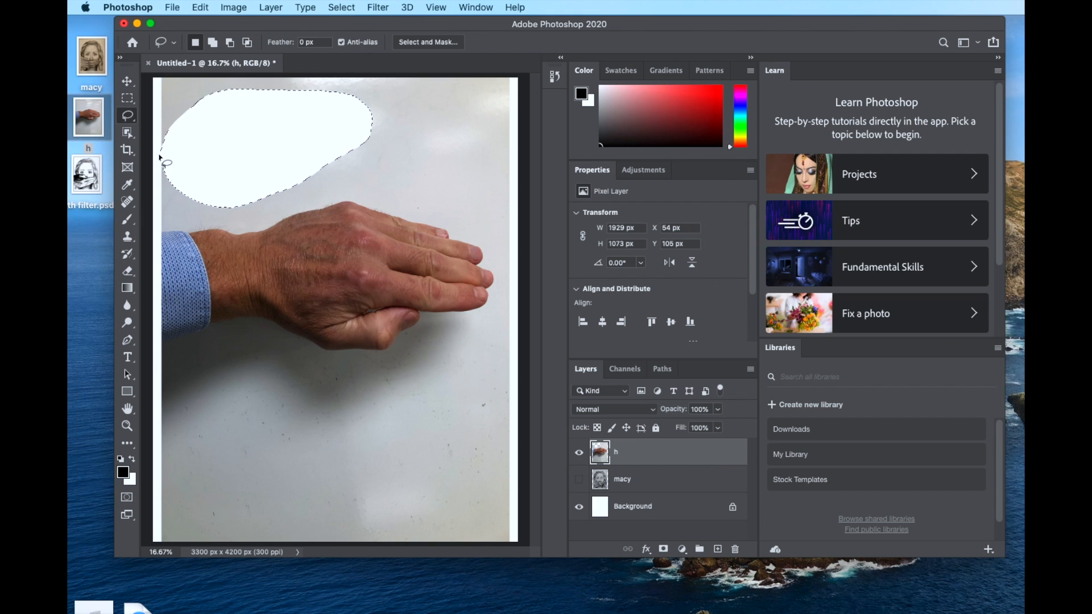
- Move the lasso selection across to the background above the fingers, delete that area of the hand layer and deselect
mouse_move(261, 135)
mouse_down()
mouse_move(360, 117)
mouse_move(359, 128)
mouse_up()
key(Delete)
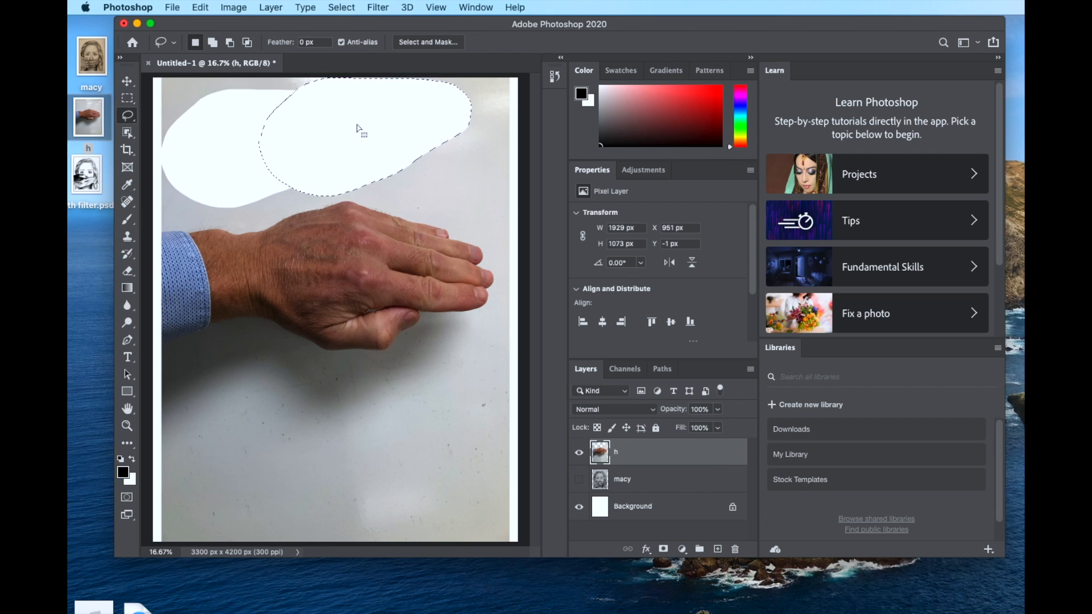
click(127, 98)
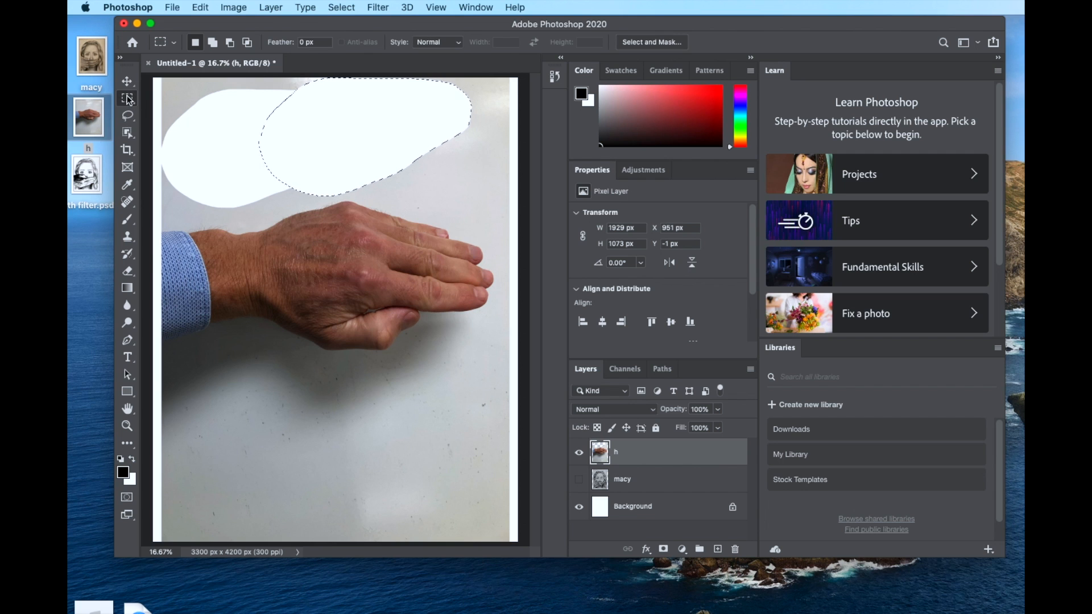
click(390, 133)
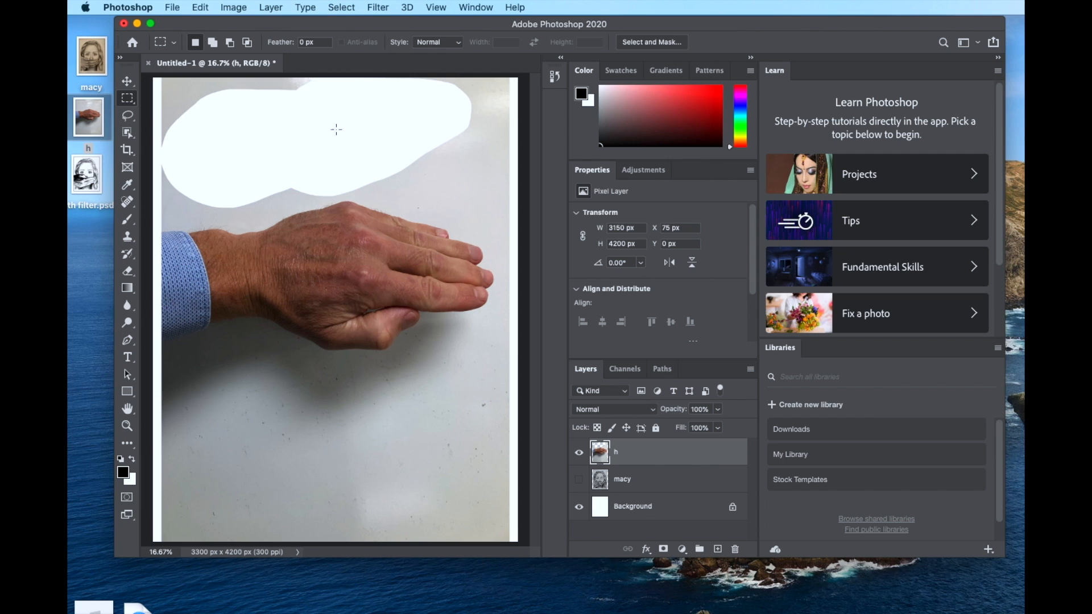
- Select the whiteboard background of the hand layer with the Magic Wand at tolerance 100 and restrict it to contiguous areas
drag(128, 133, 184, 160)
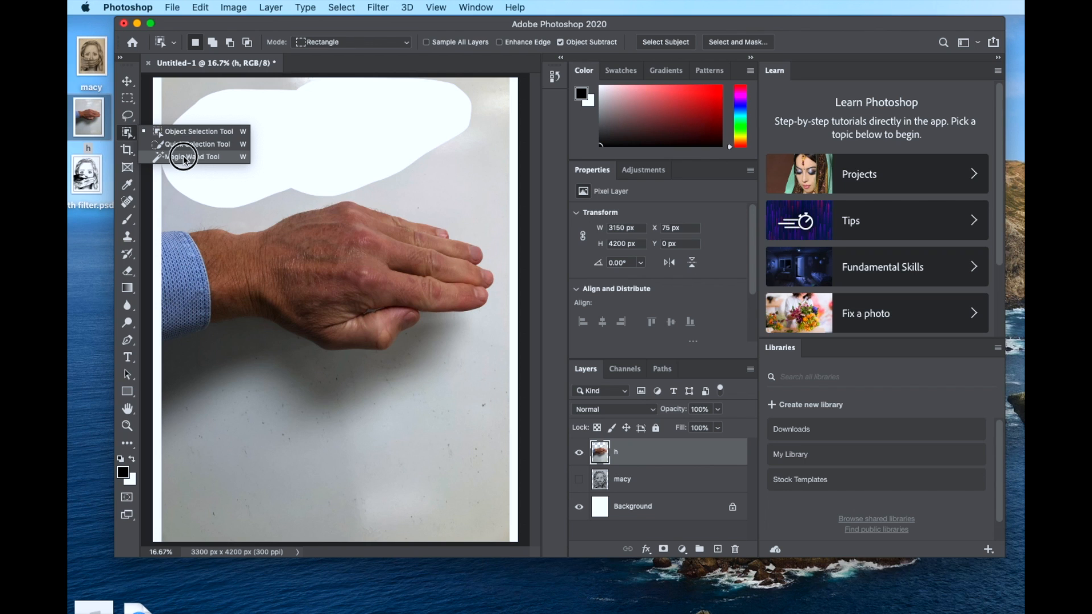
drag(183, 160, 184, 160)
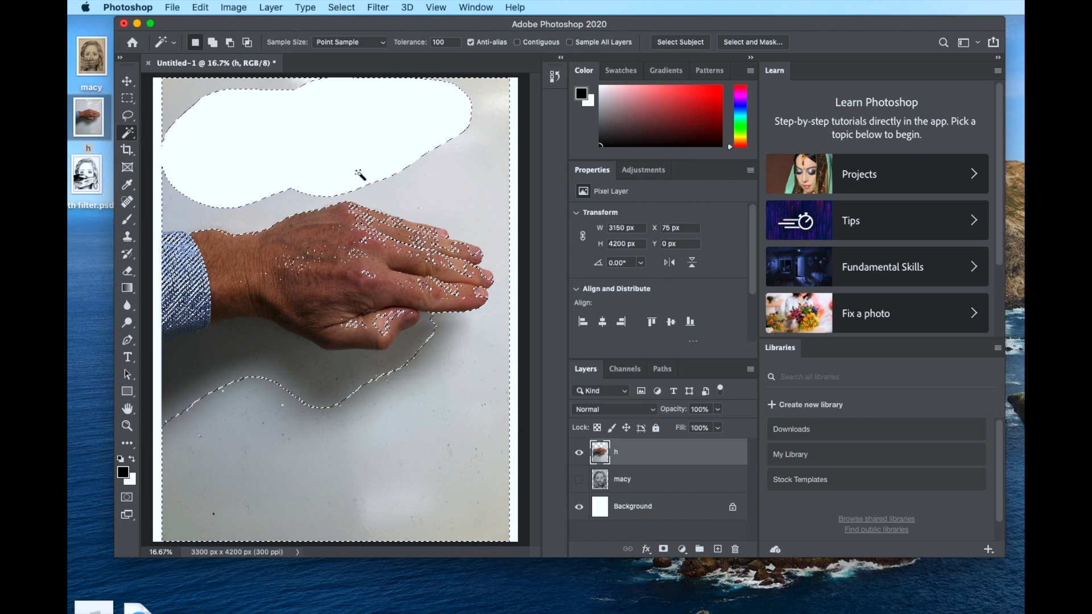
click(518, 42)
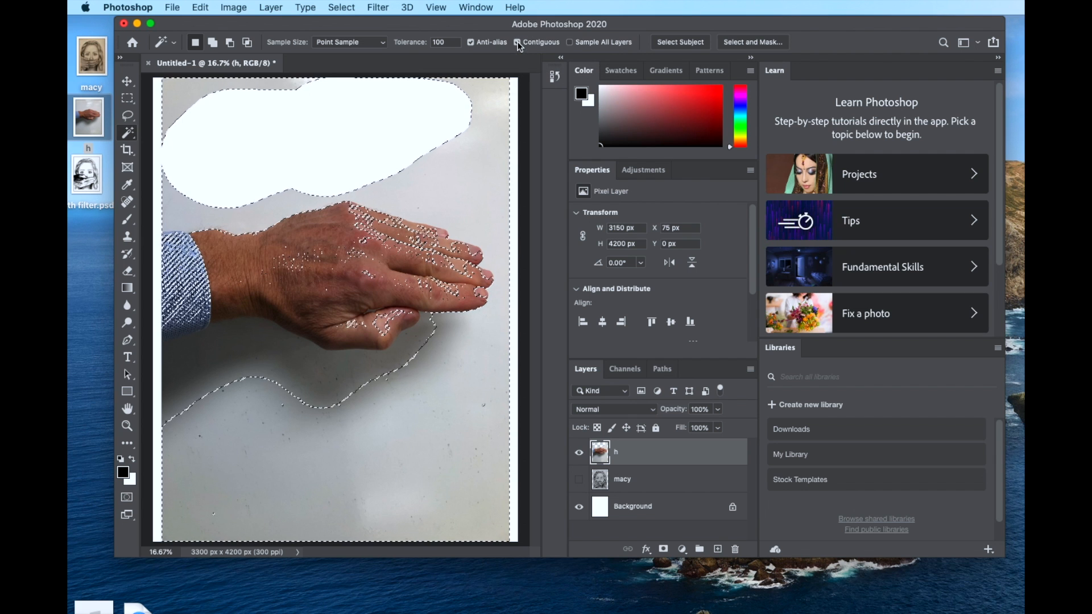
key(super+d)
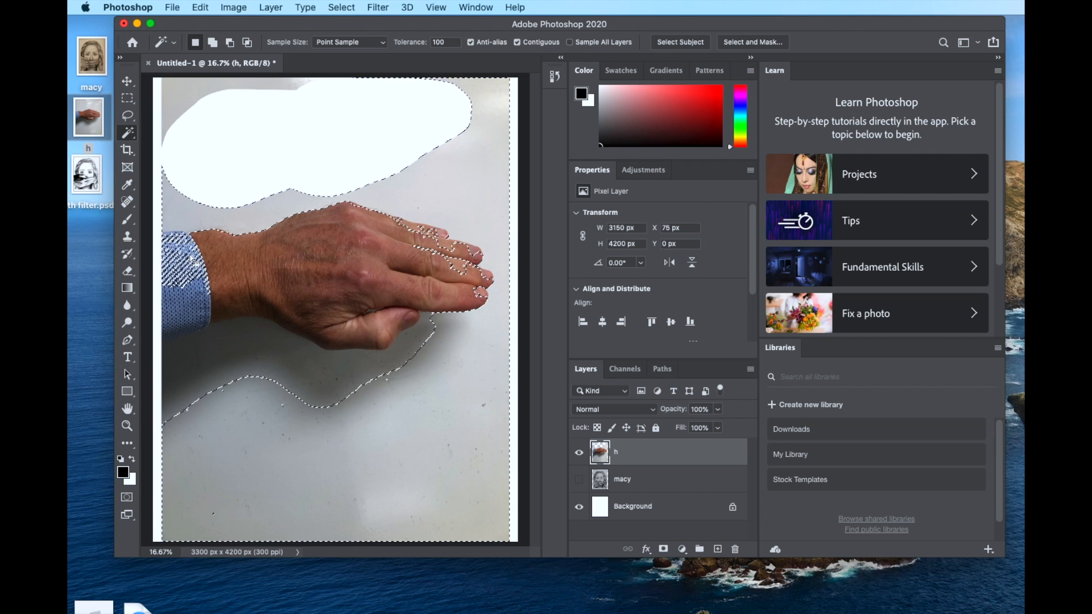
- Try Magic Wand selections of the background and the shadow below the hand at tolerance 50
click(423, 44)
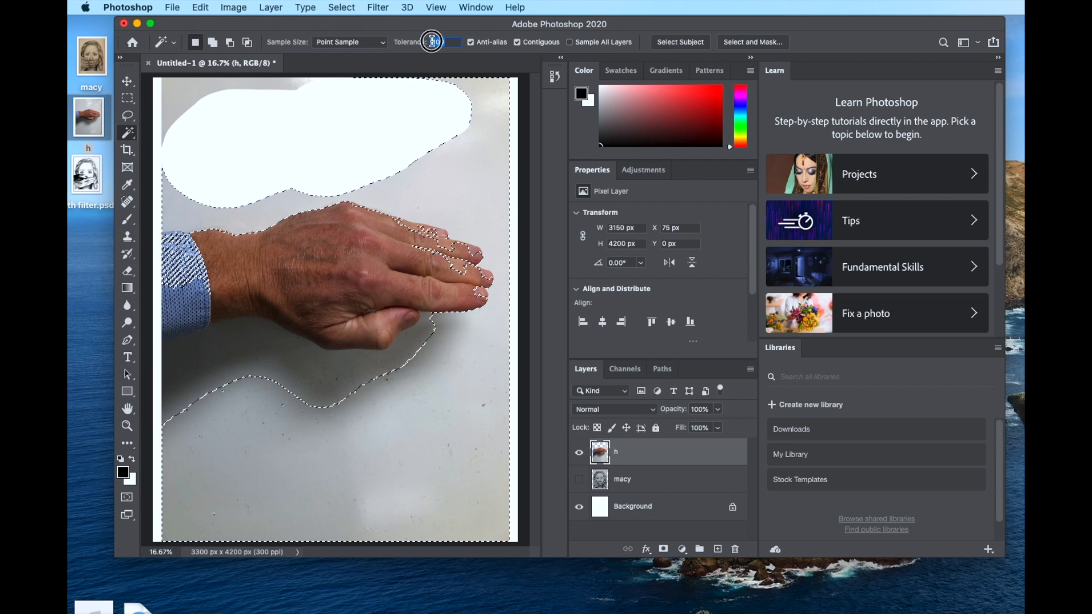
text(50)
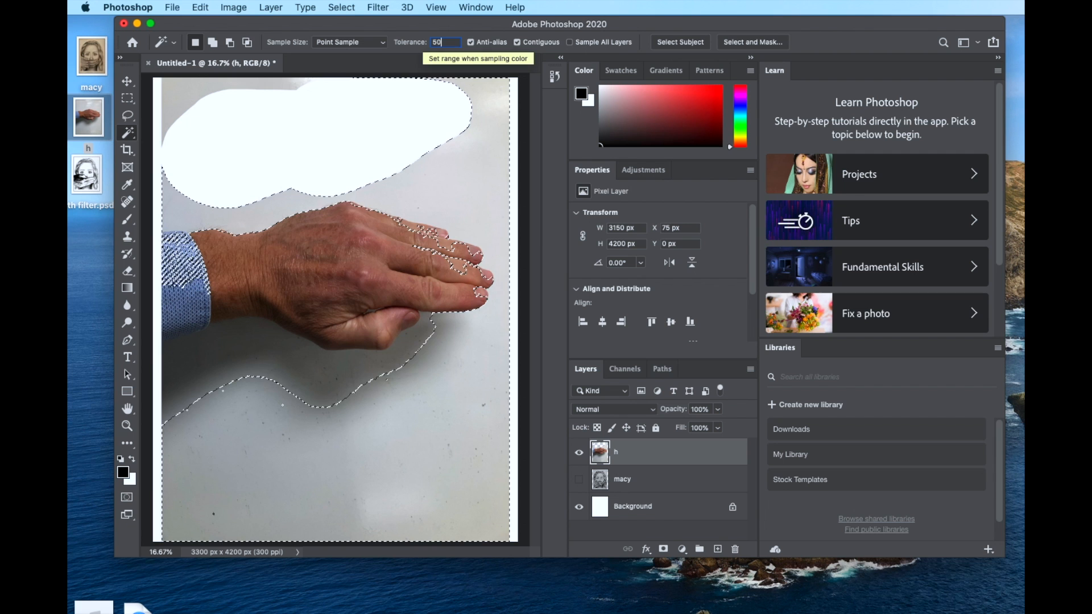
click(444, 479)
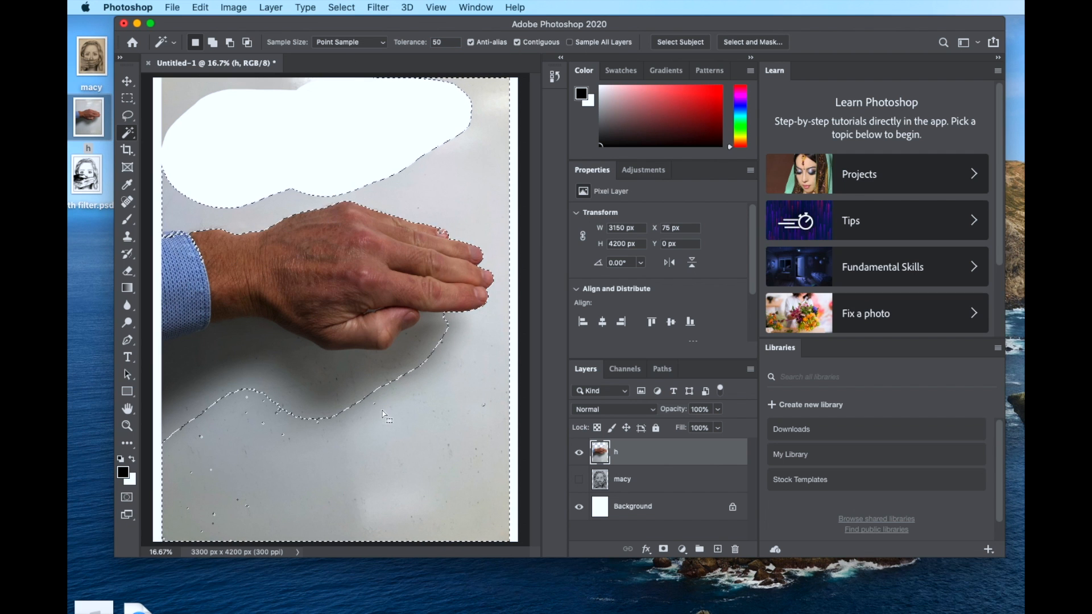
click(308, 406)
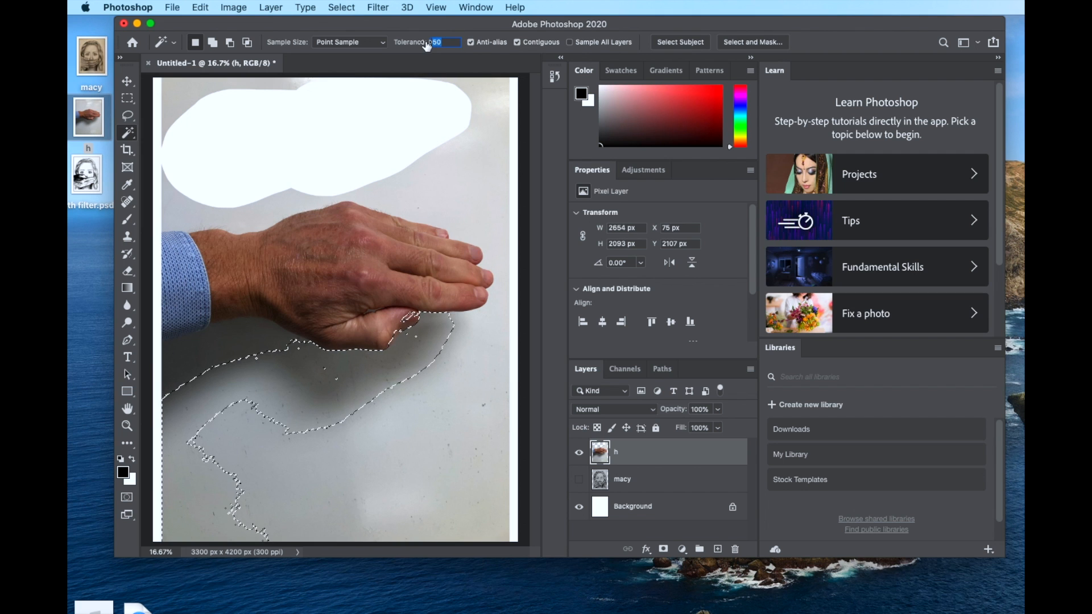
- Set the Magic Wand tolerance to 20 and delete the background around the fingers and the two large areas below the hand's shadow
click(459, 186)
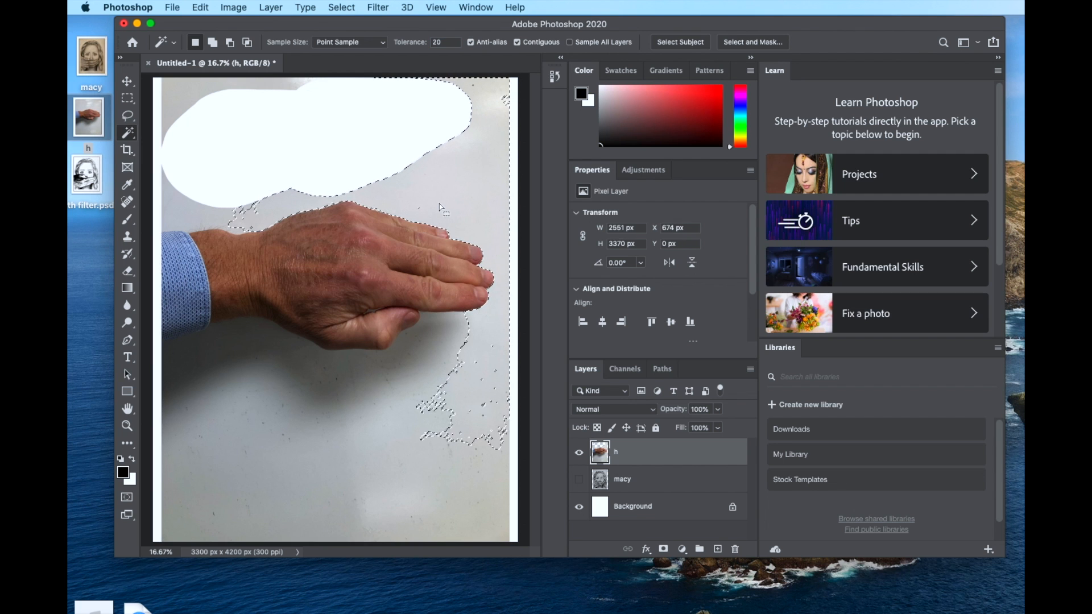
key(Delete)
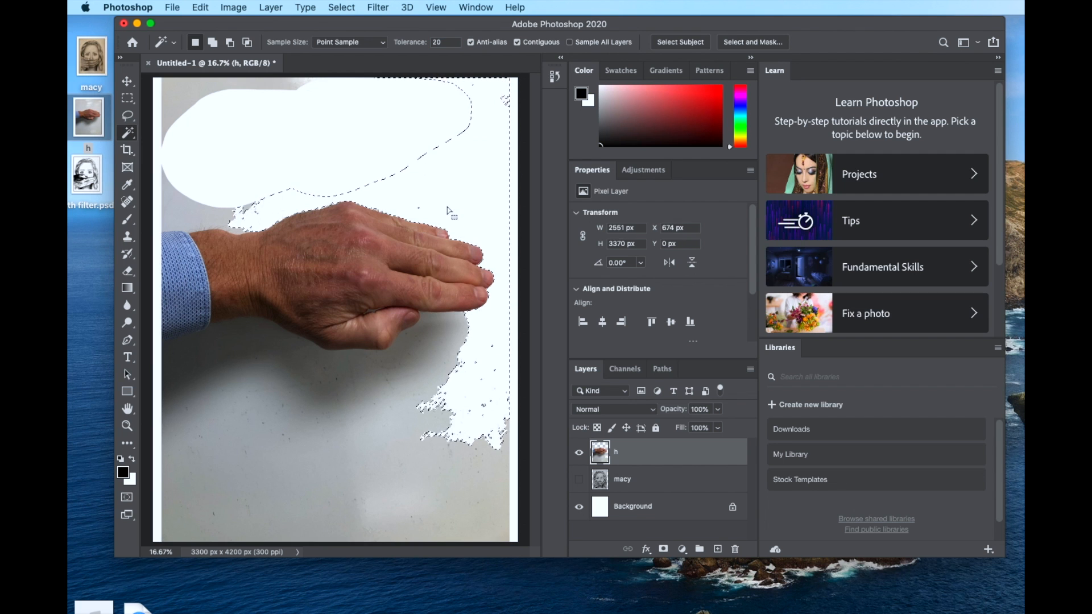
click(360, 419)
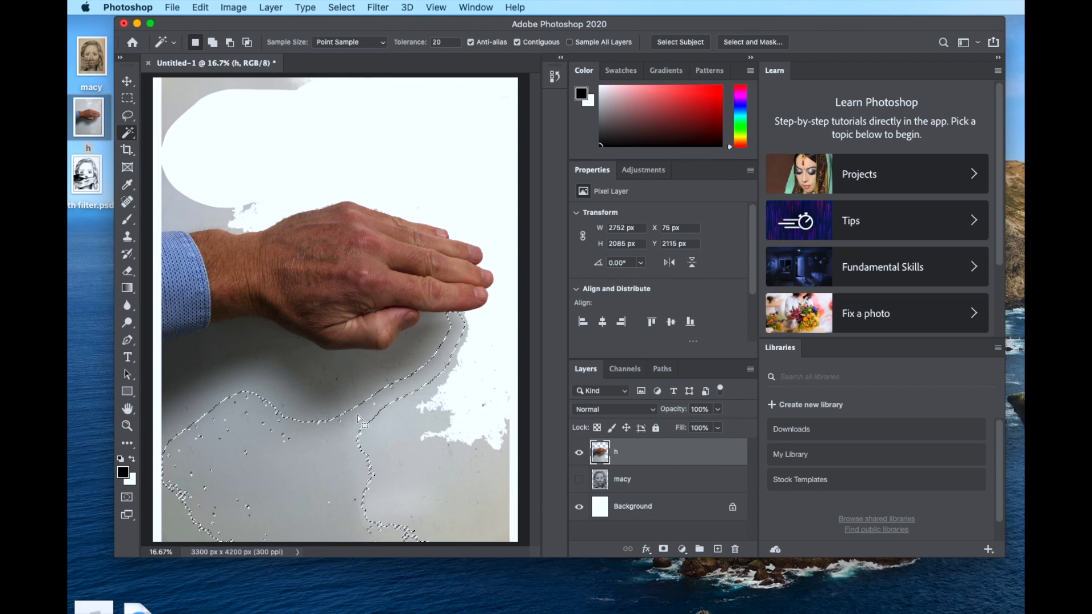
key(Delete)
click(450, 436)
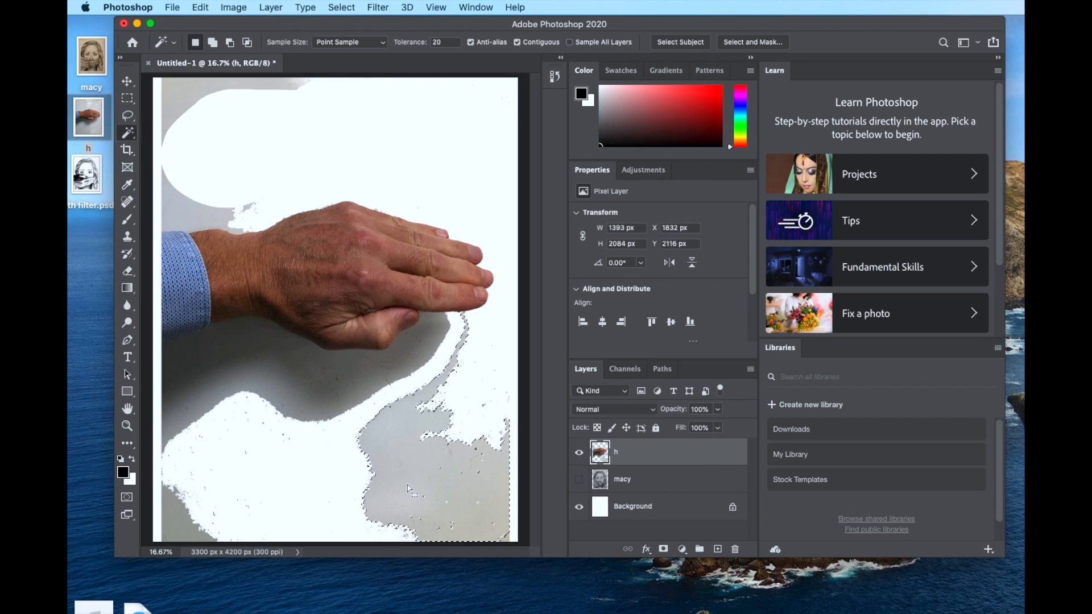
key(Delete)
- Select and delete the shadow bands below the hand, the lower-left background patch and the dark shadow under the wrist
click(322, 401)
key(Delete)
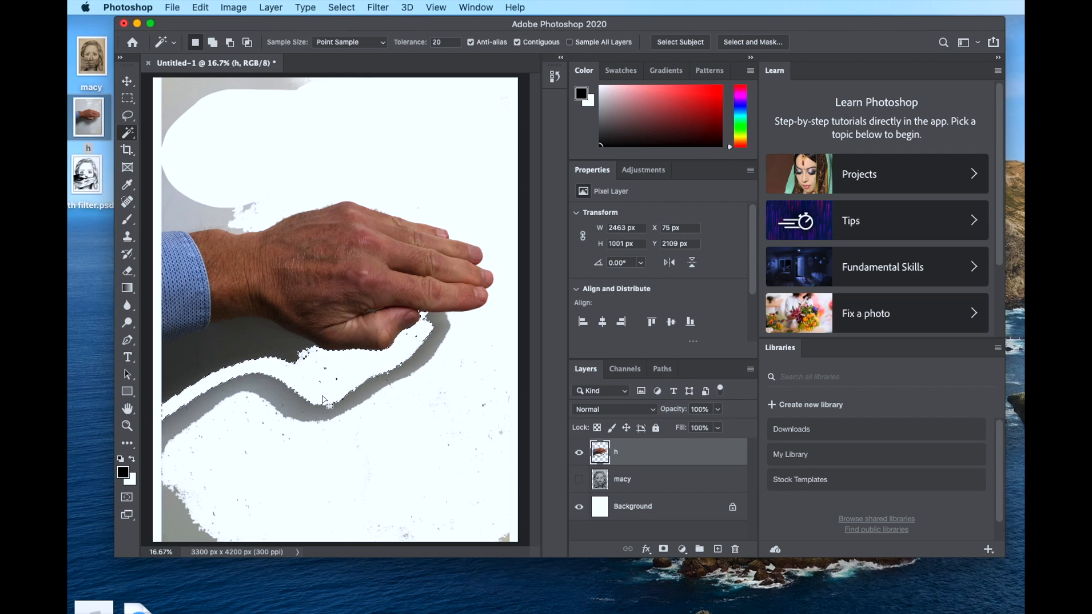
click(388, 385)
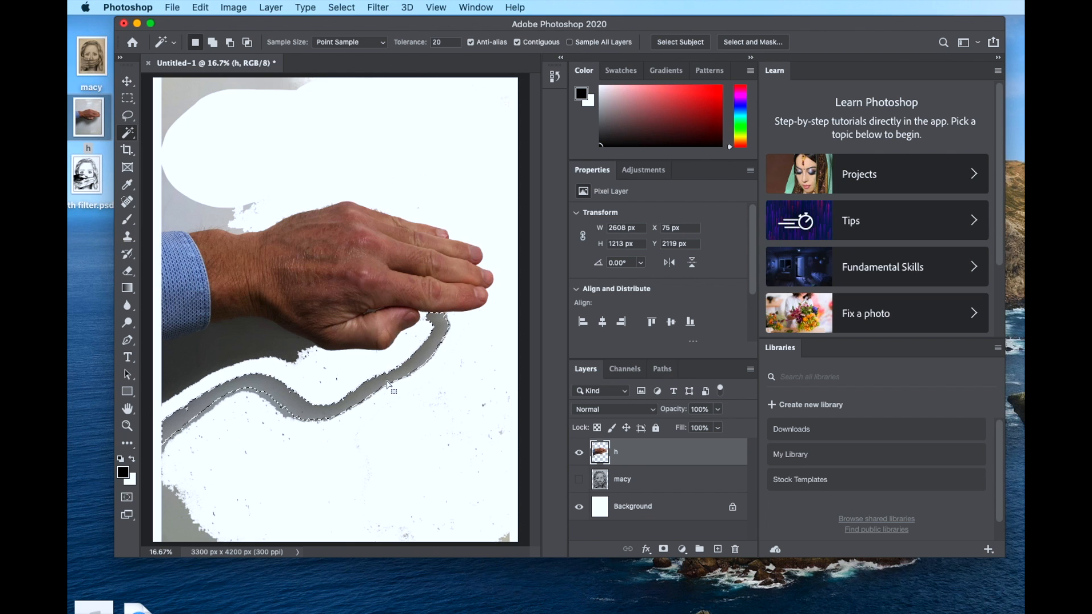
key(Delete)
click(180, 535)
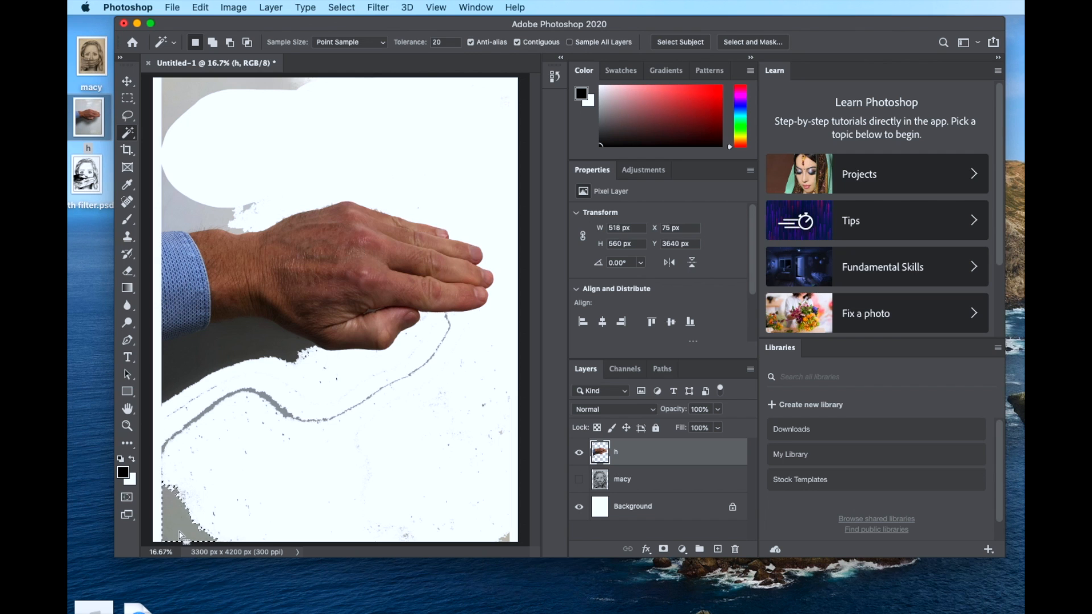
key(Delete)
click(177, 368)
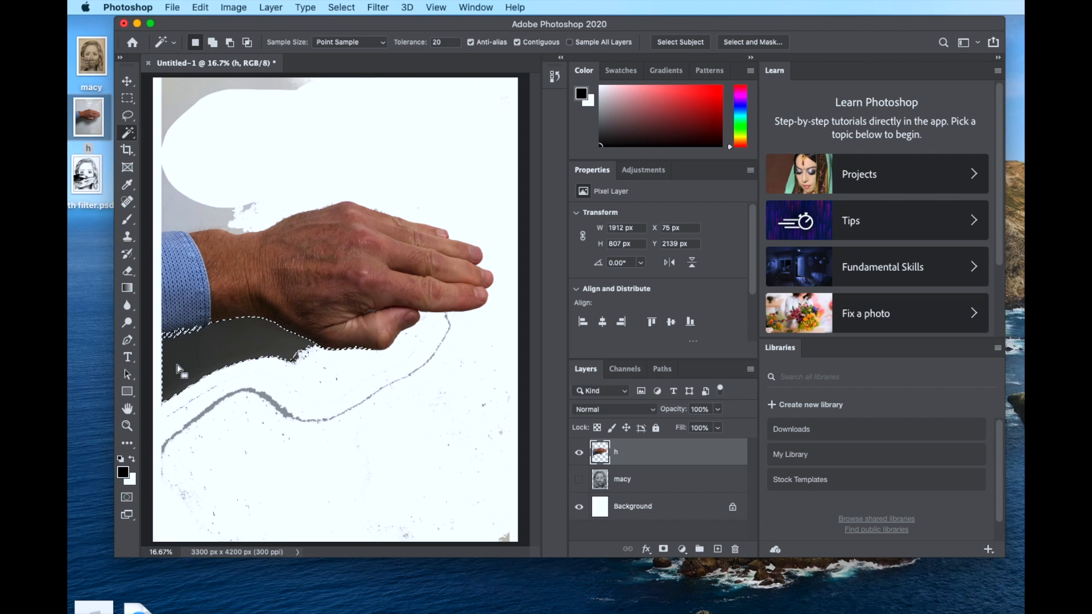
key(Delete)
- Delete the remaining background patches above the sleeve and in the photo's upper-left corner, and clear the selection
click(191, 216)
key(Delete)
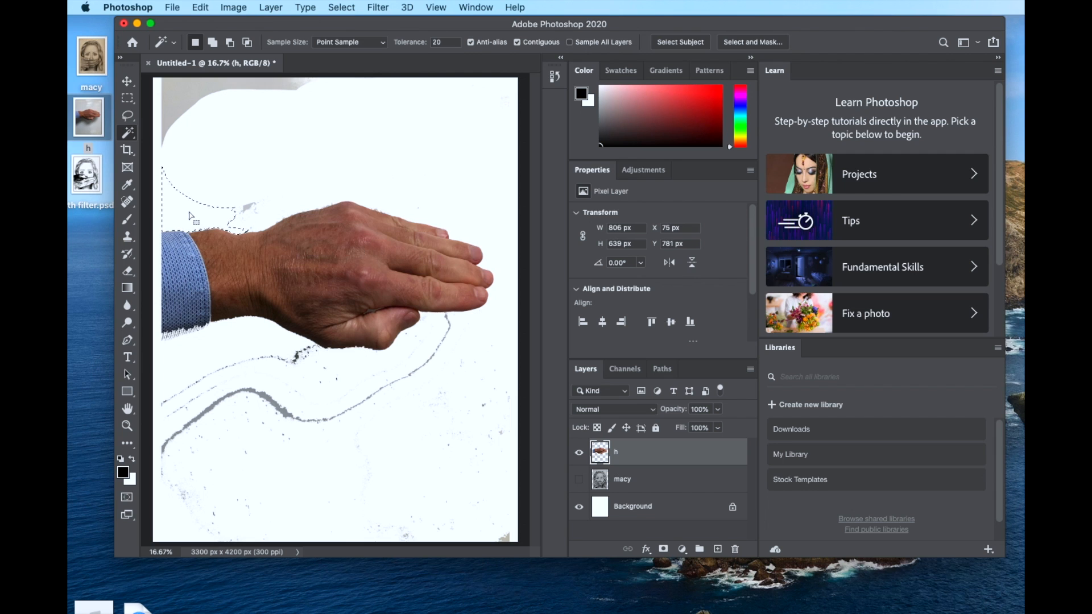
click(193, 102)
key(Delete)
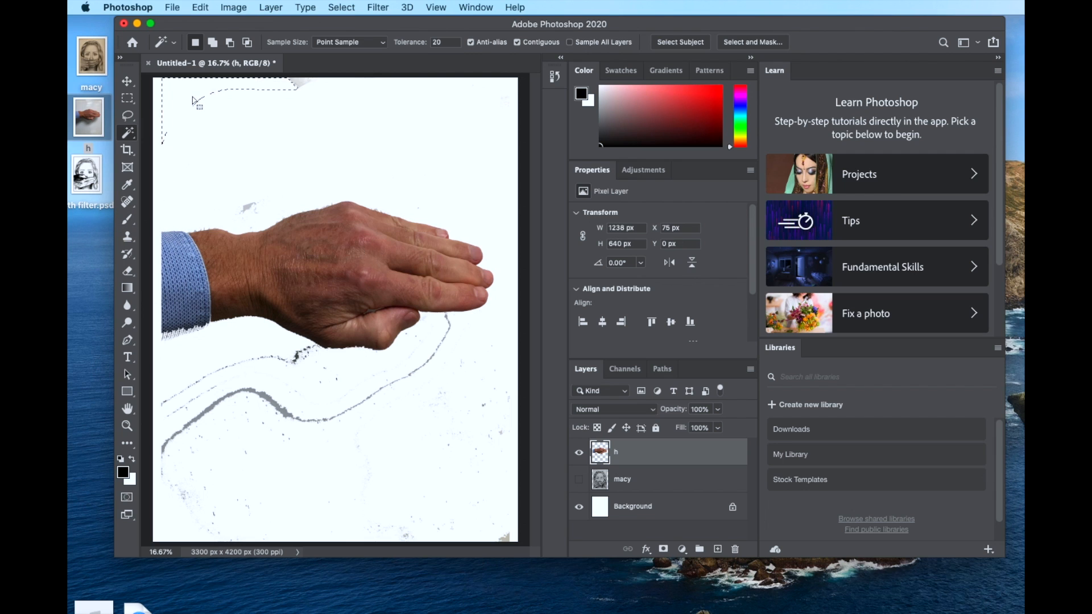
click(228, 150)
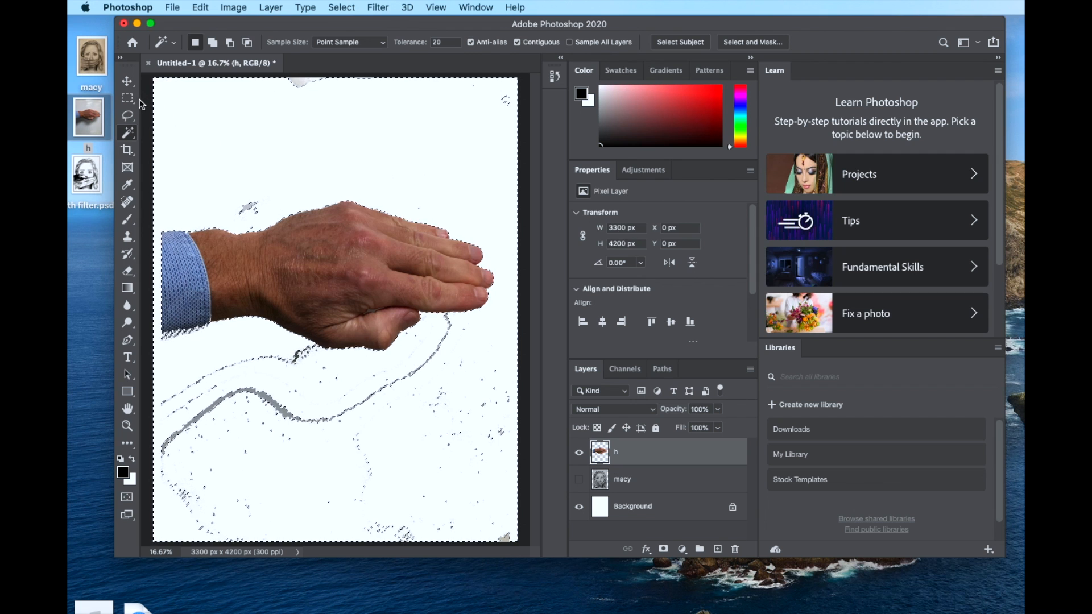
click(128, 97)
click(221, 168)
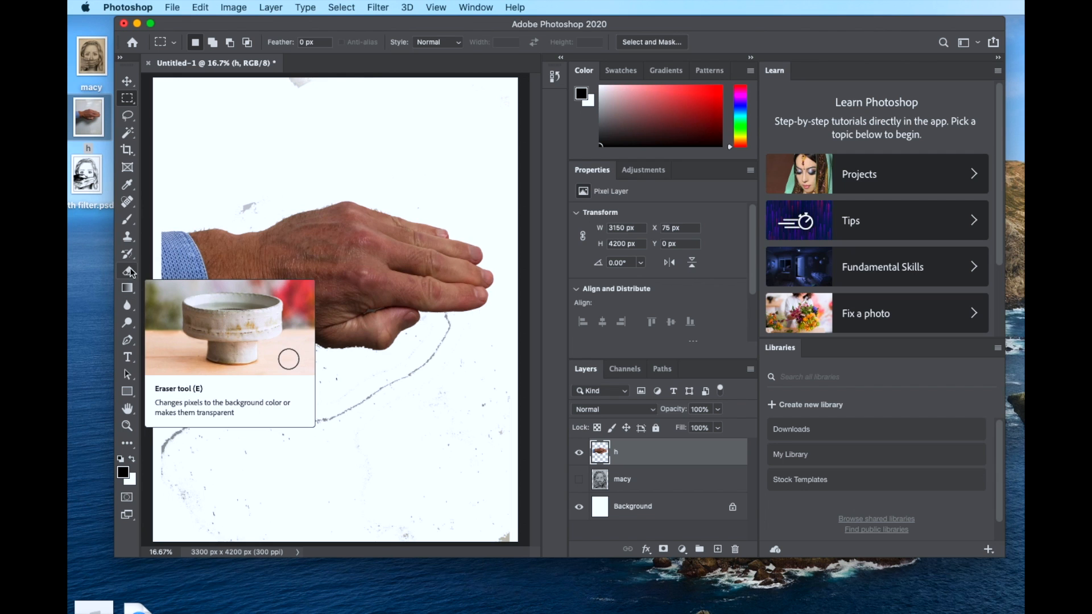
- Erase the leftover specks and shadow lines around the hand with the Eraser at size 220
click(130, 272)
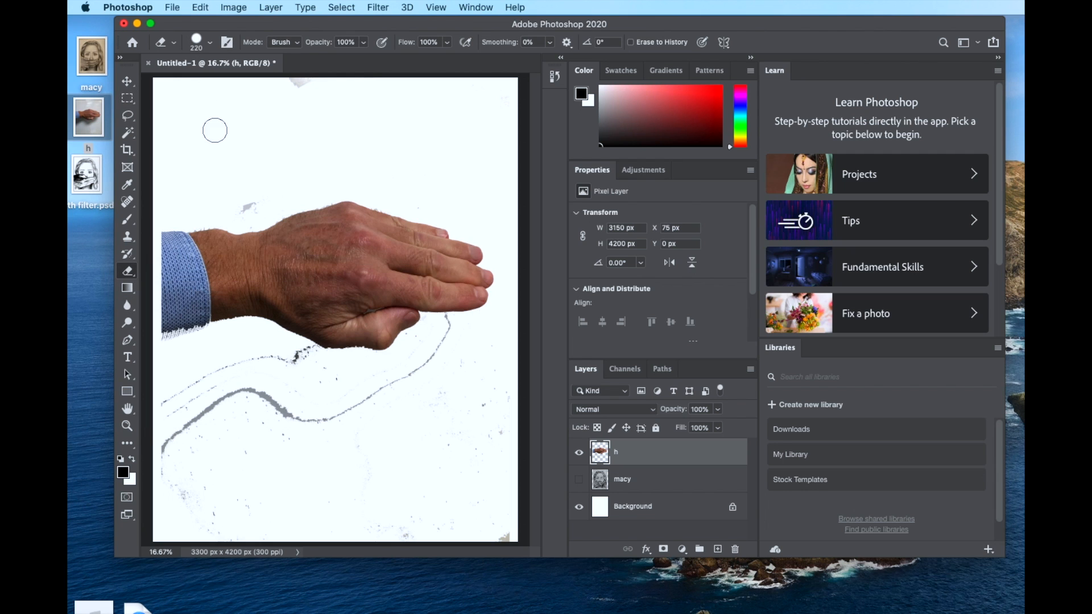
mouse_move(231, 207)
mouse_down()
mouse_move(254, 202)
mouse_move(243, 207)
mouse_up()
mouse_move(270, 101)
mouse_down()
mouse_move(287, 85)
mouse_move(348, 83)
mouse_up()
mouse_move(440, 354)
mouse_down()
mouse_move(306, 420)
mouse_move(425, 522)
mouse_move(207, 418)
mouse_move(254, 469)
mouse_move(175, 409)
mouse_move(306, 357)
mouse_move(249, 364)
mouse_up()
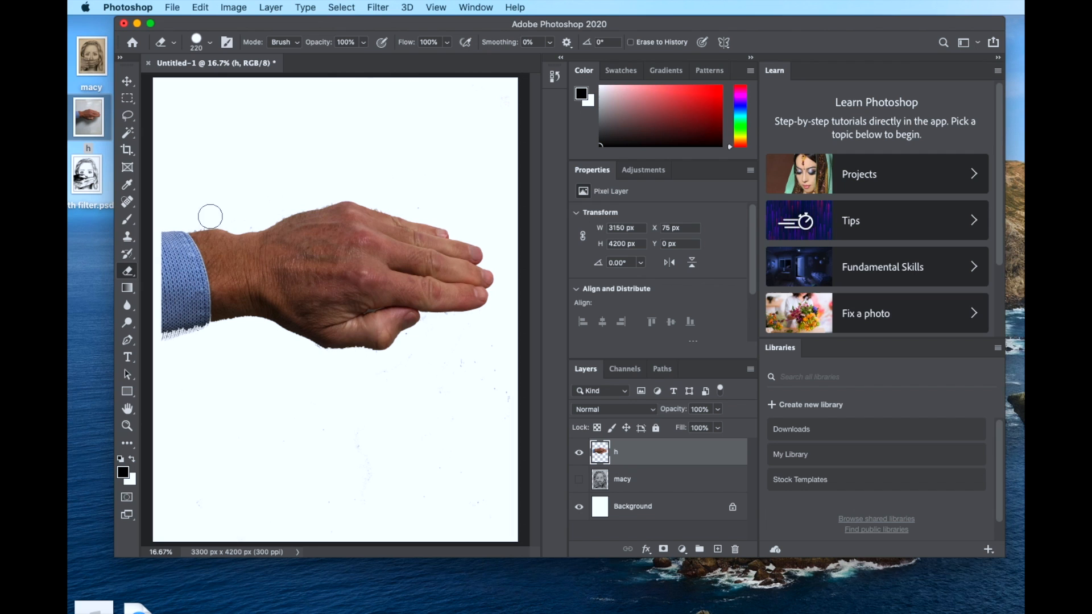
- Show the macy portrait layer and flip the hand layer vertically
click(577, 482)
click(633, 483)
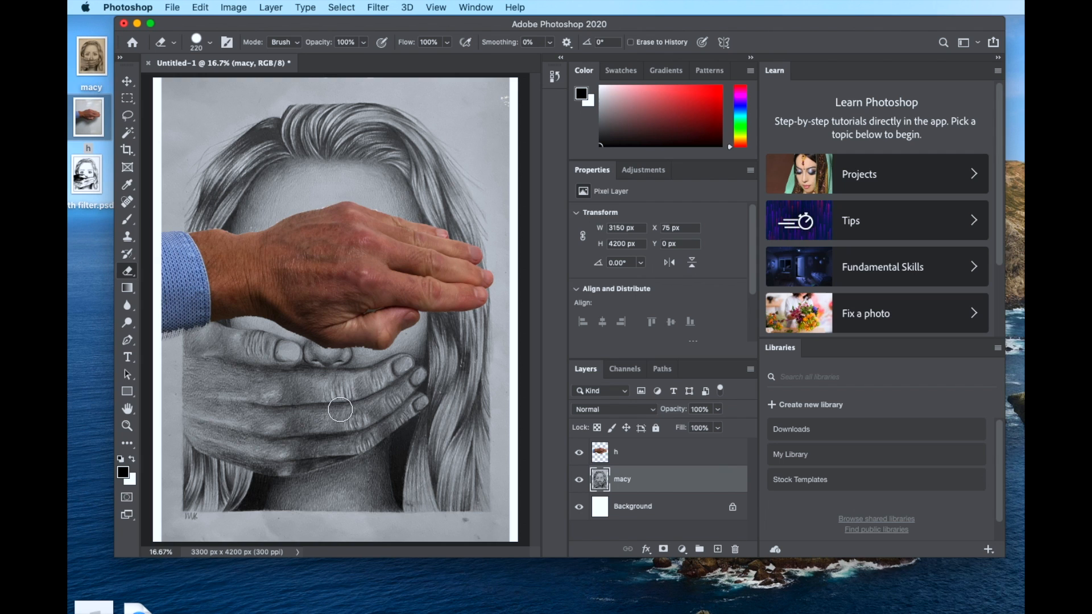
click(639, 454)
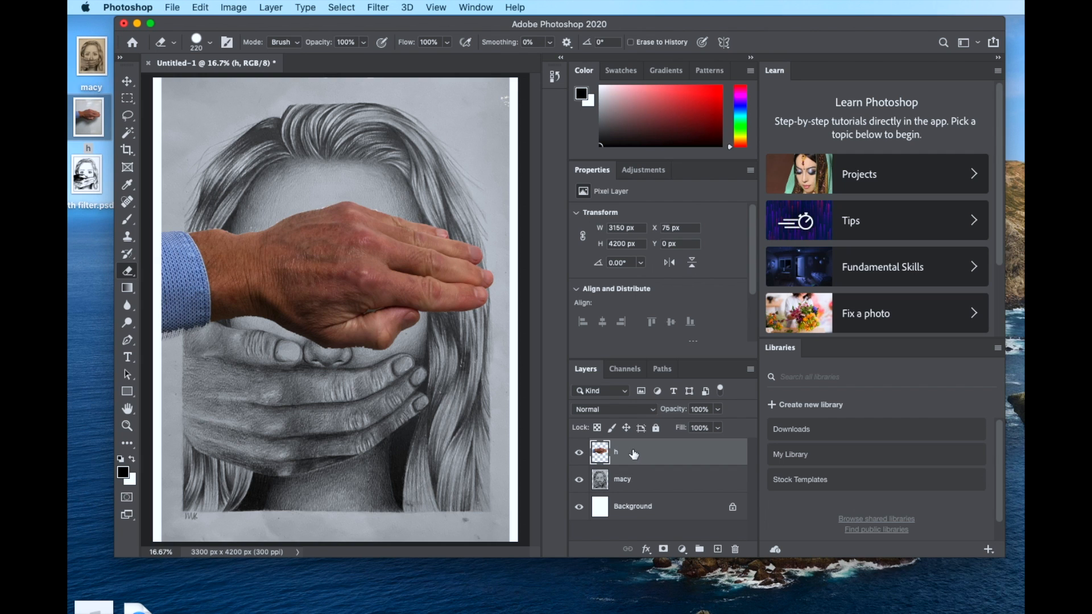
click(200, 8)
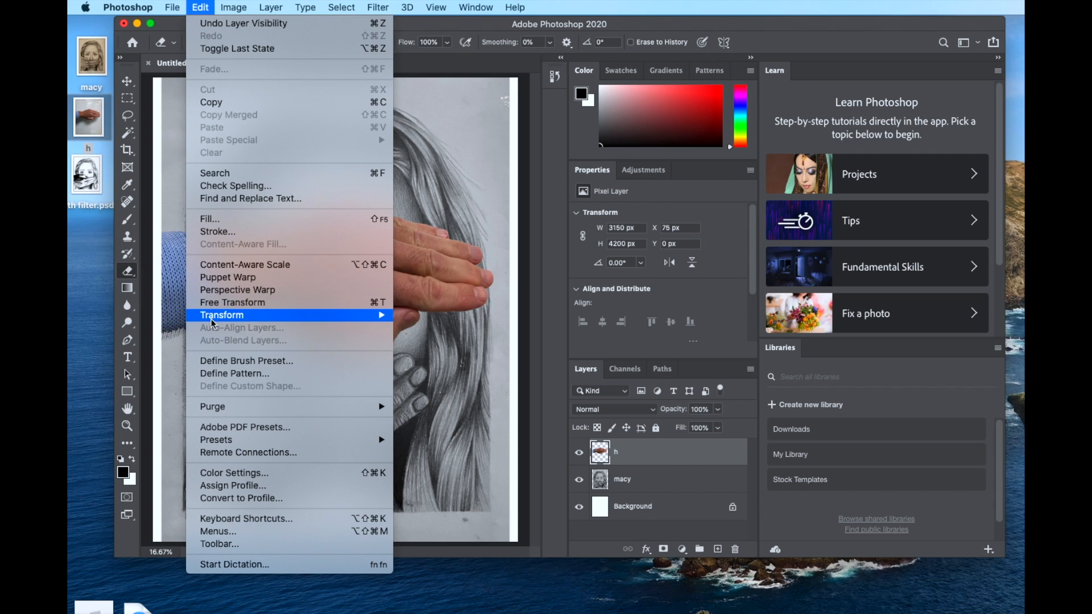
mouse_move(213, 320)
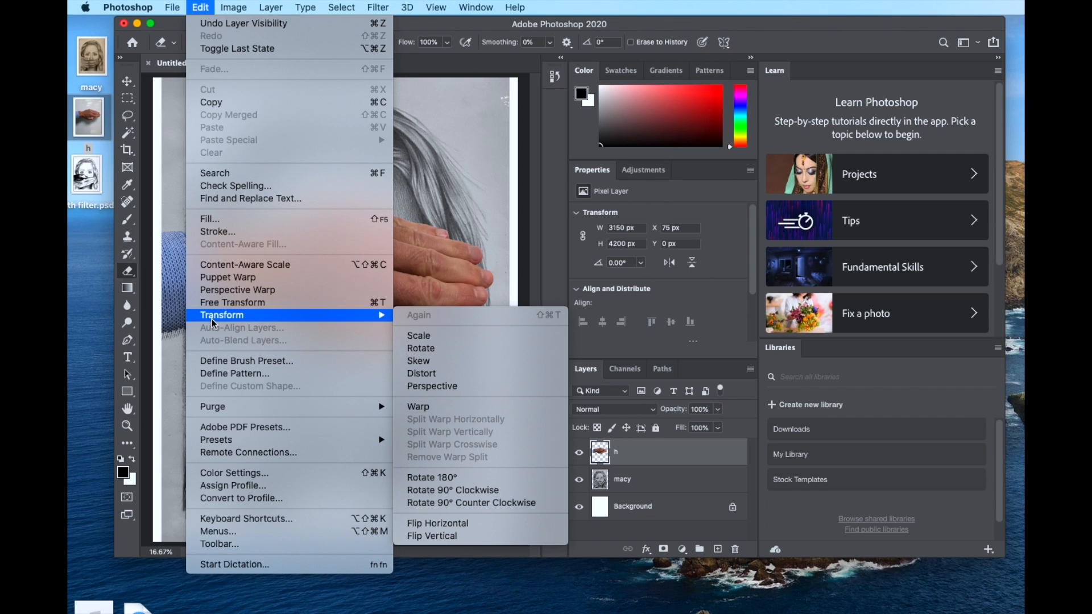
click(436, 535)
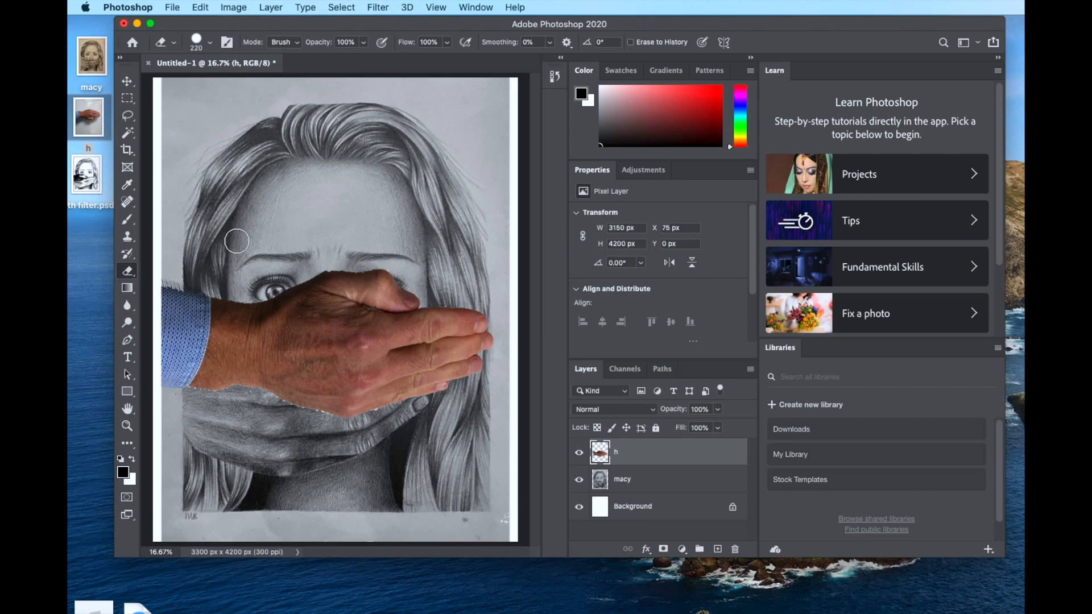
- Move the hand over the drawn hand covering the mouth and enlarge it to about 108% width and 104% height
click(127, 80)
drag(360, 350, 297, 421)
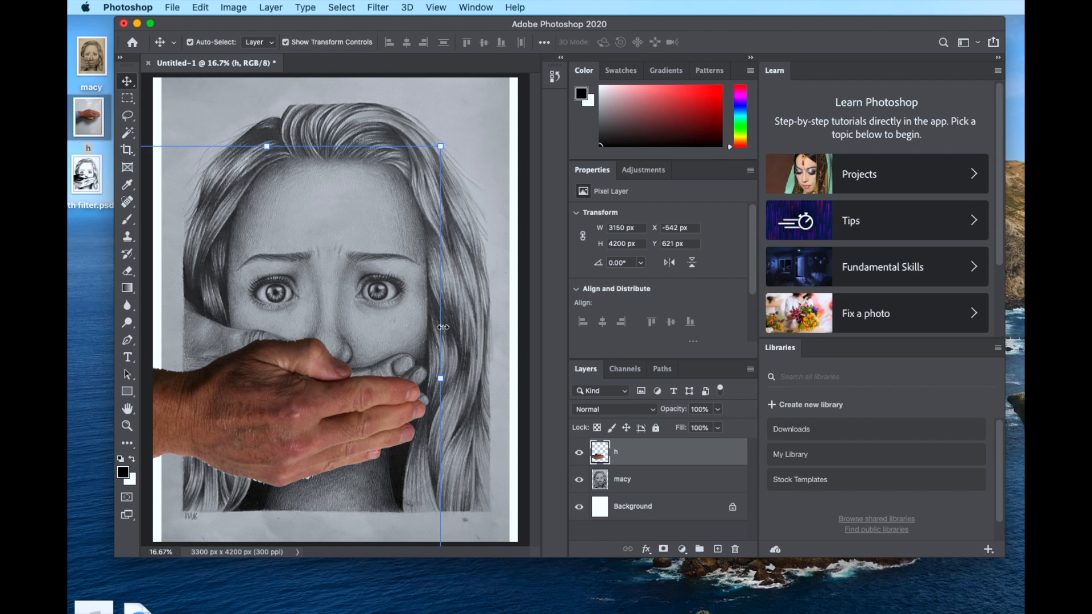
drag(442, 145, 470, 124)
drag(153, 164, 153, 158)
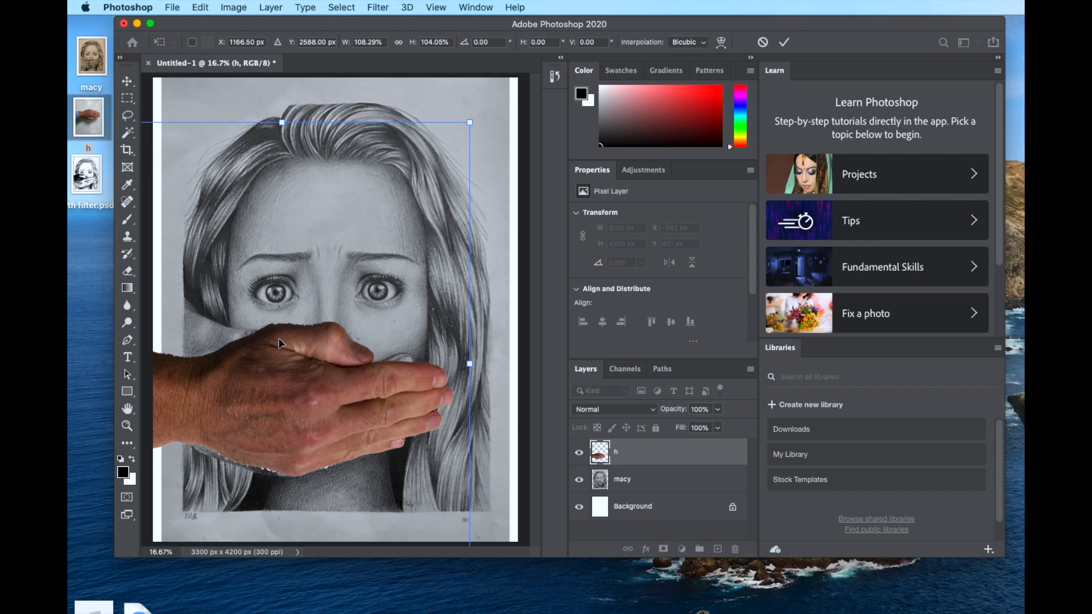
click(785, 43)
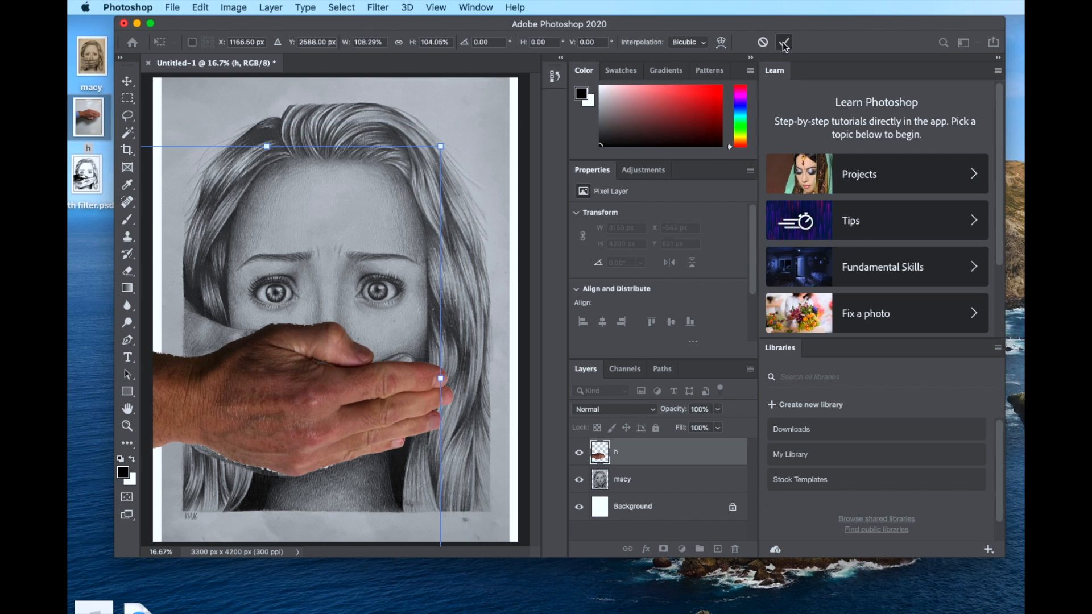
key(m)
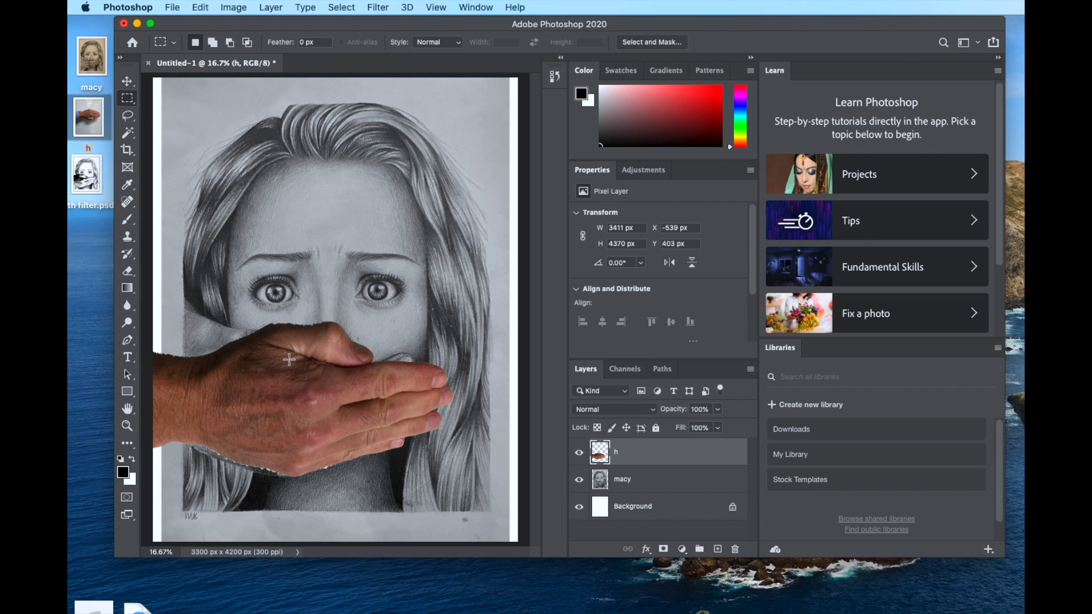
- Warp the hand layer, raising the wrist's upper edge, pulling the fingertips inward and upward, and lowering the palm over the drawn hand
click(201, 8)
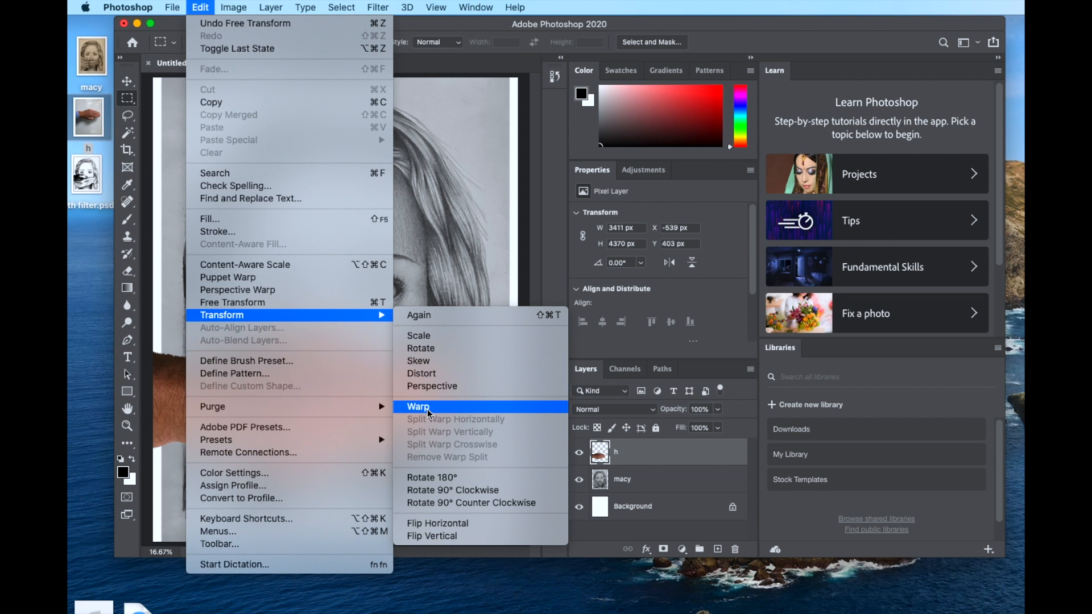
click(428, 408)
drag(210, 275, 161, 322)
drag(271, 375, 269, 388)
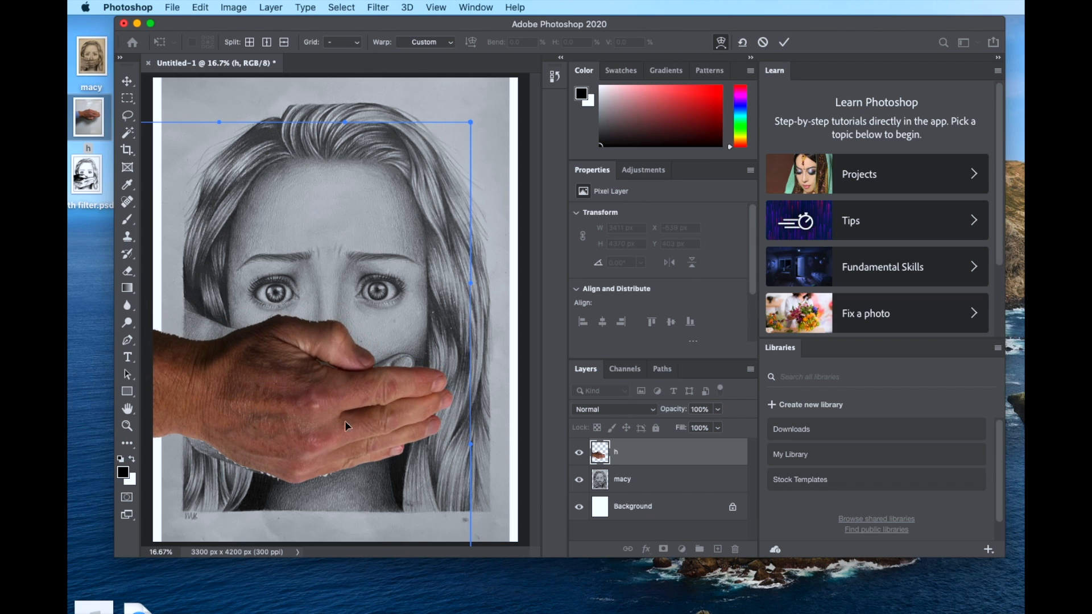
drag(454, 384, 434, 360)
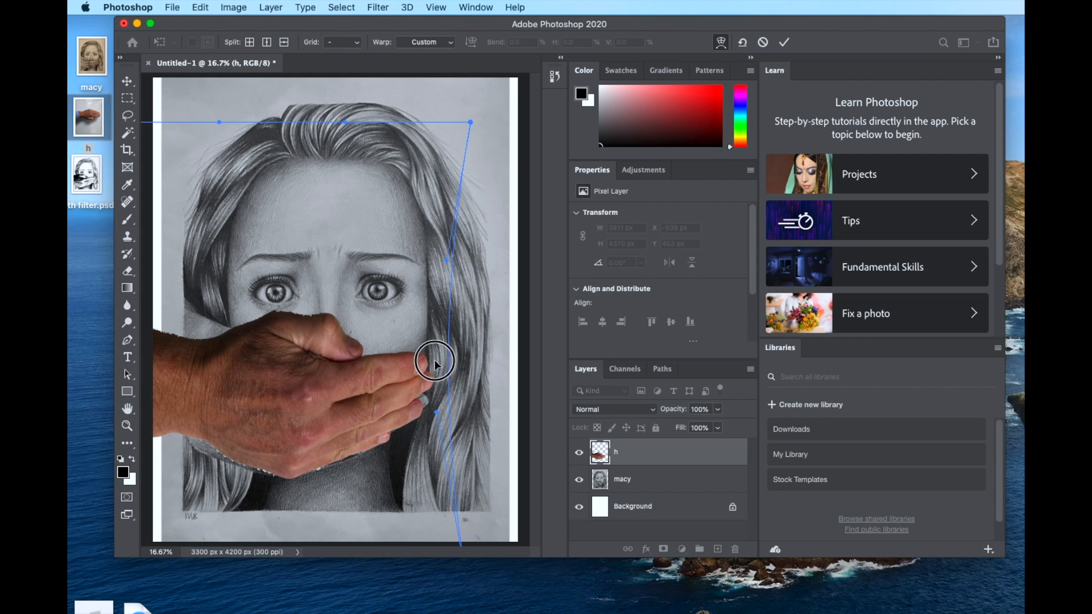
drag(302, 443, 313, 453)
drag(418, 383, 420, 384)
- Widen the wrist at the canvas edge, shift the thumb and fingertips to cover the drawn hand, and apply the warp
drag(149, 320, 150, 313)
drag(149, 352, 149, 343)
drag(217, 415, 194, 375)
mouse_move(153, 335)
mouse_down()
mouse_move(150, 345)
mouse_move(152, 335)
mouse_up()
drag(268, 316, 259, 324)
drag(423, 389, 436, 397)
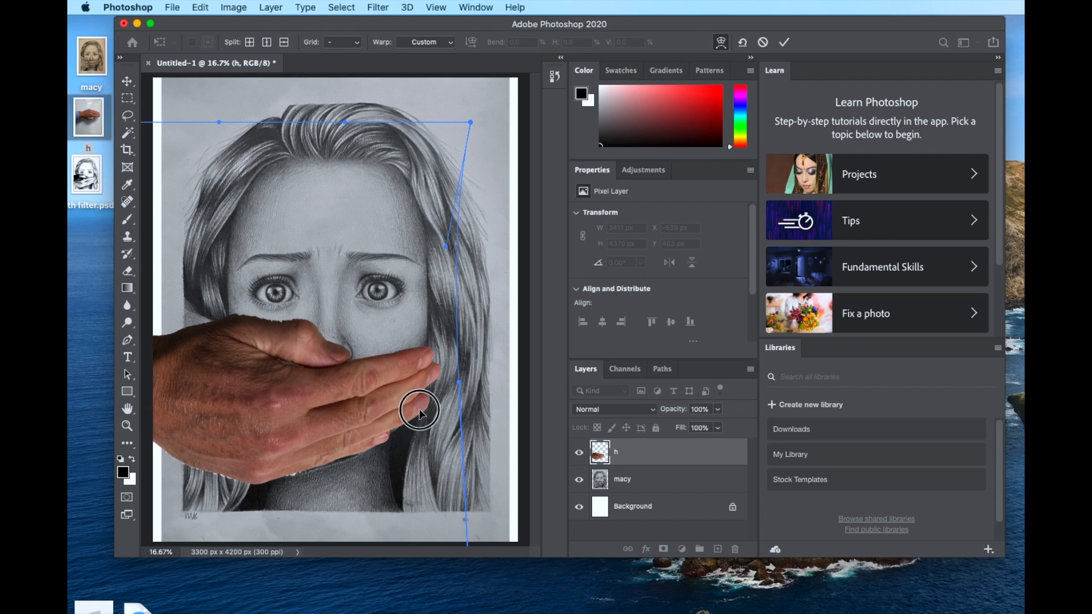
click(785, 46)
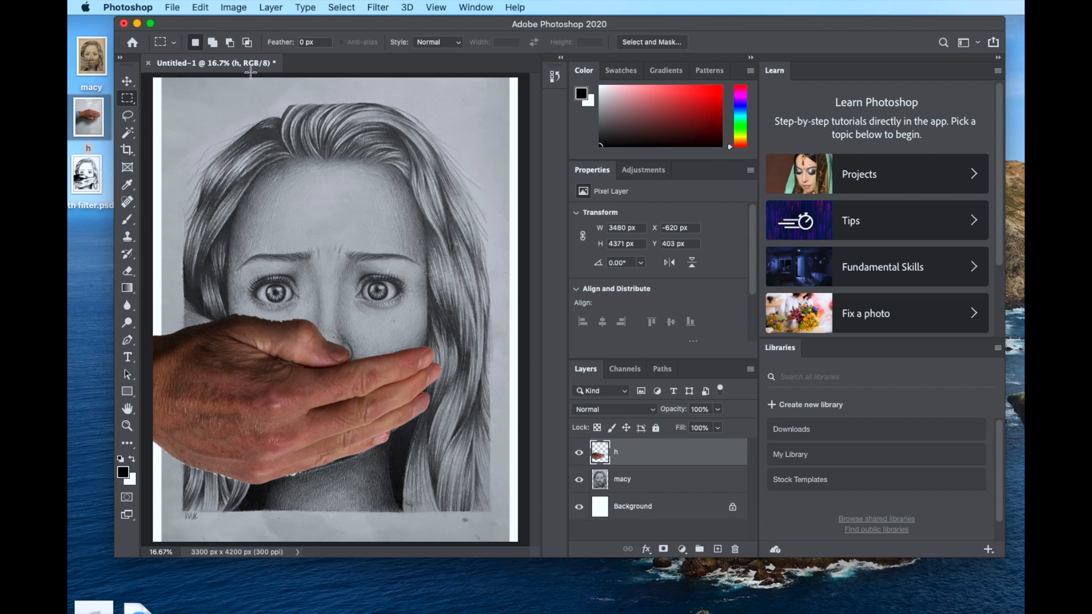
- Convert the hand layer to black and white with the Default preset and flatten the image
click(236, 11)
mouse_move(247, 45)
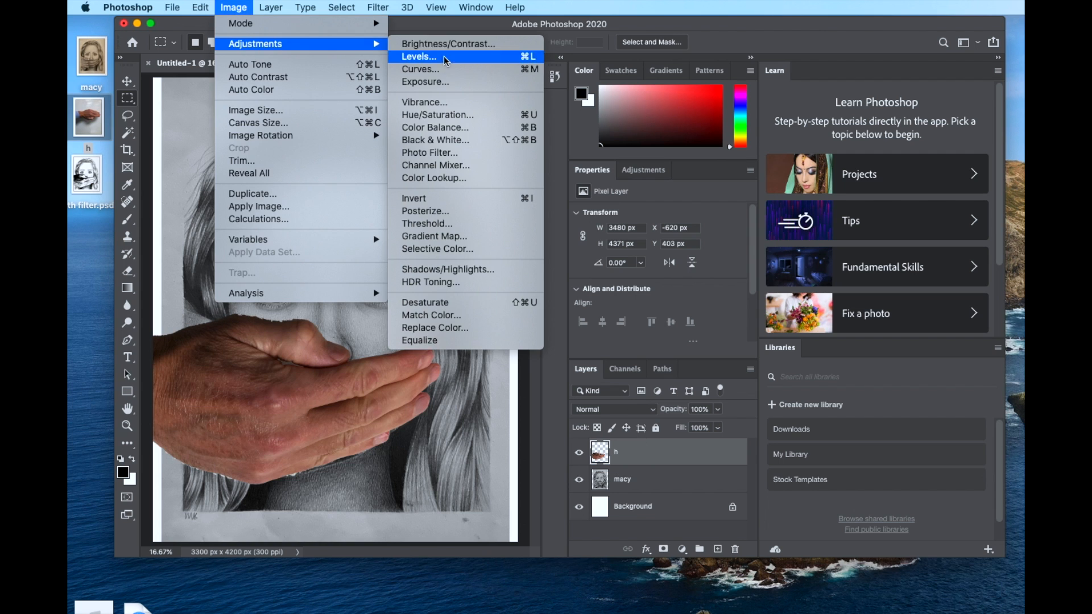
click(425, 139)
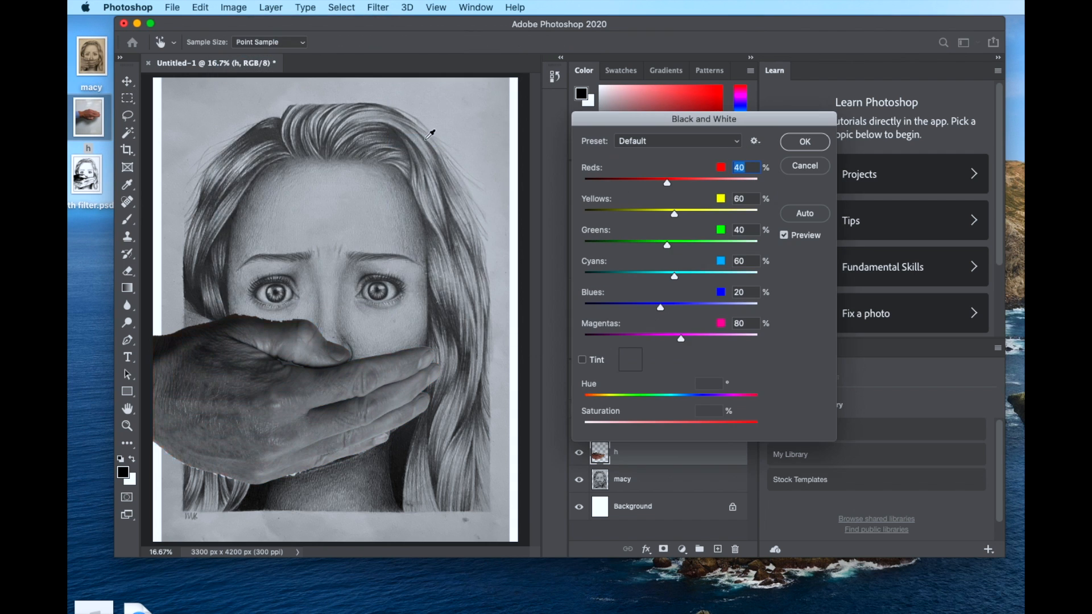
click(803, 140)
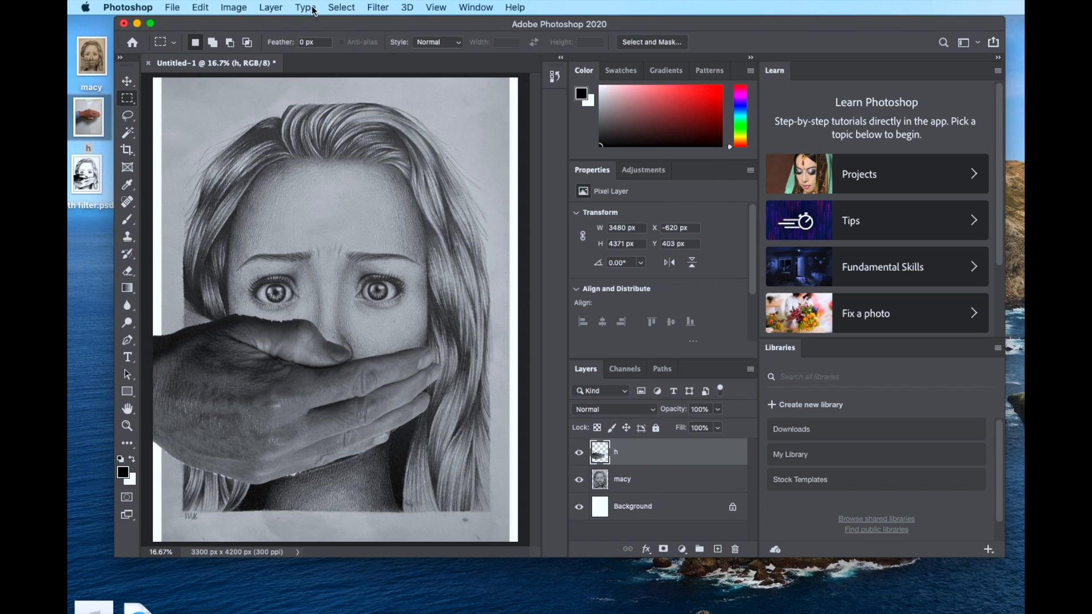
click(269, 7)
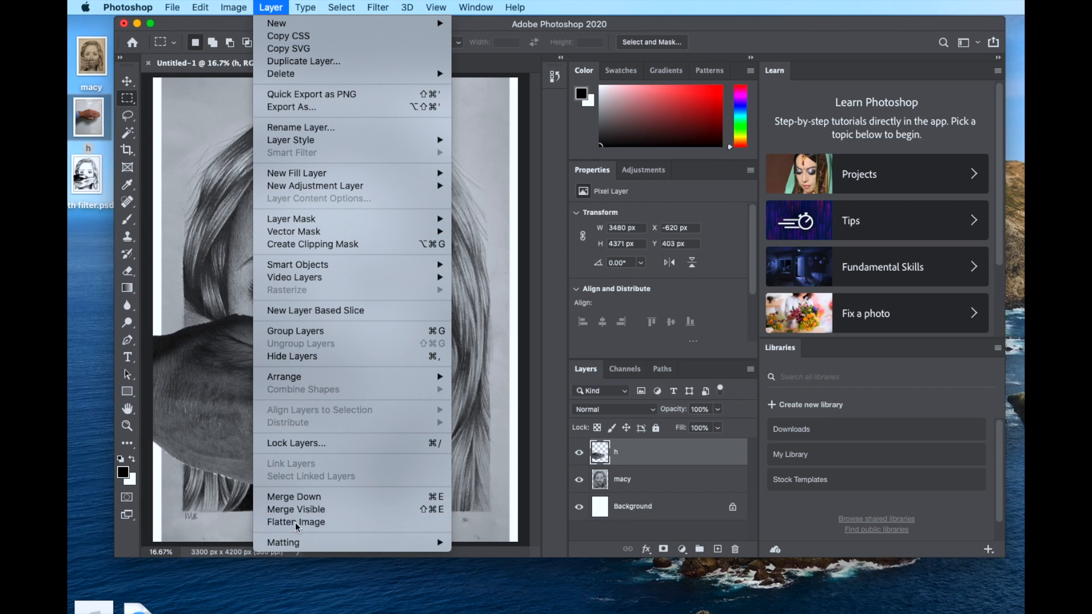
click(295, 521)
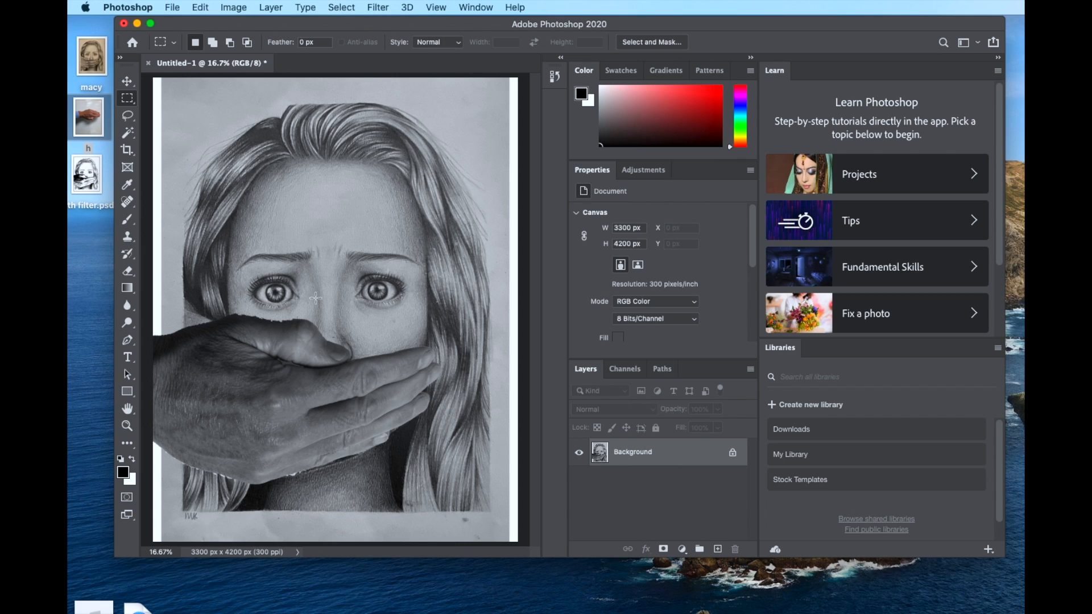
- Apply the Photocopy sketch filter from the Filter Gallery to the flattened image with Detail 7 and Darkness 8
click(378, 8)
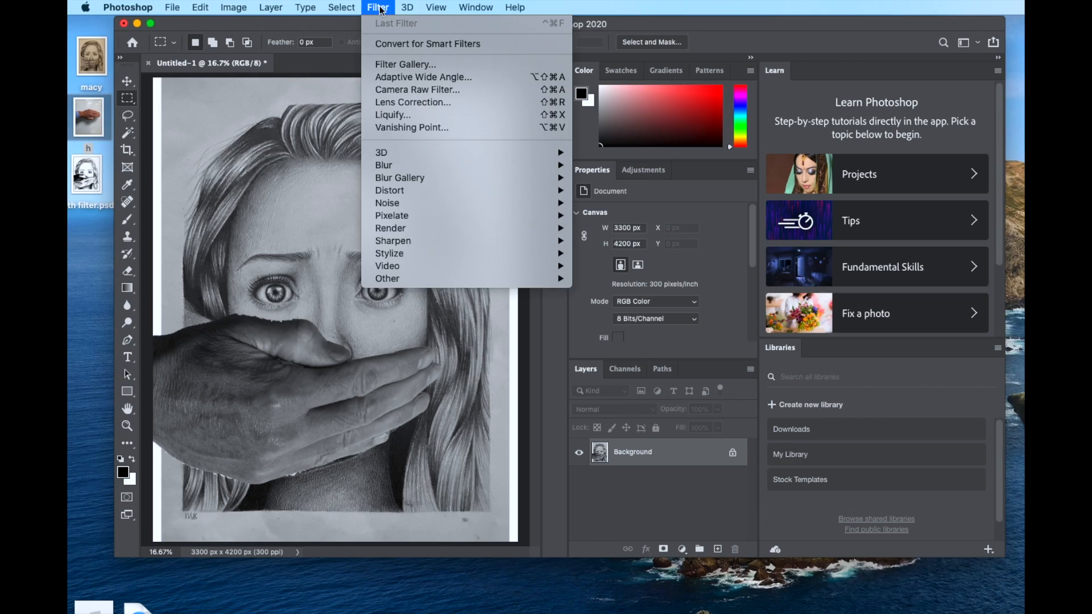
click(382, 65)
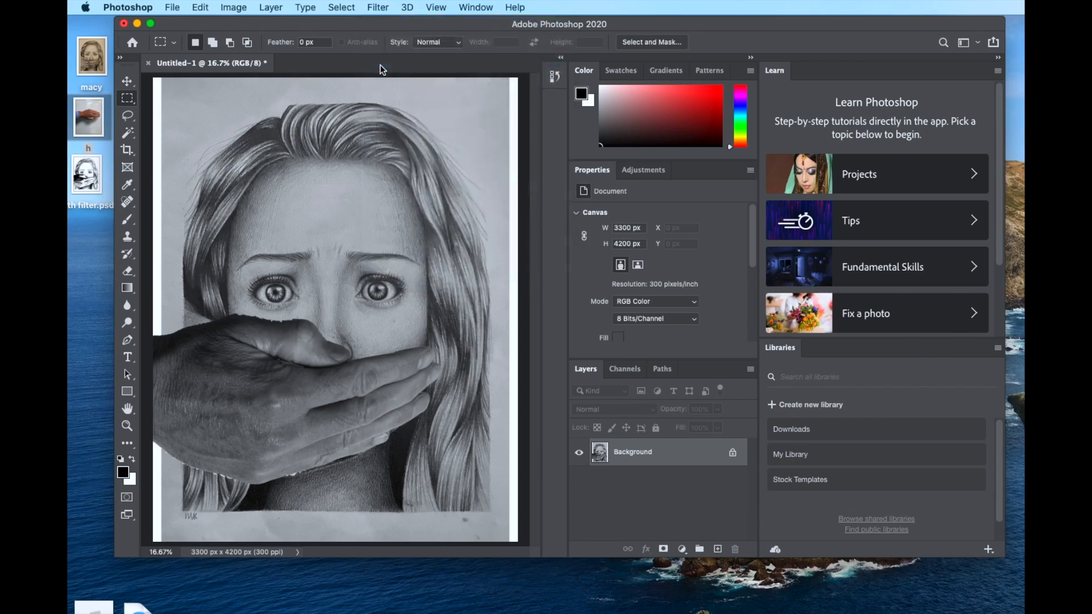
key(super+minus)
key(super+minus)
key(super+minus)
key(super+minus)
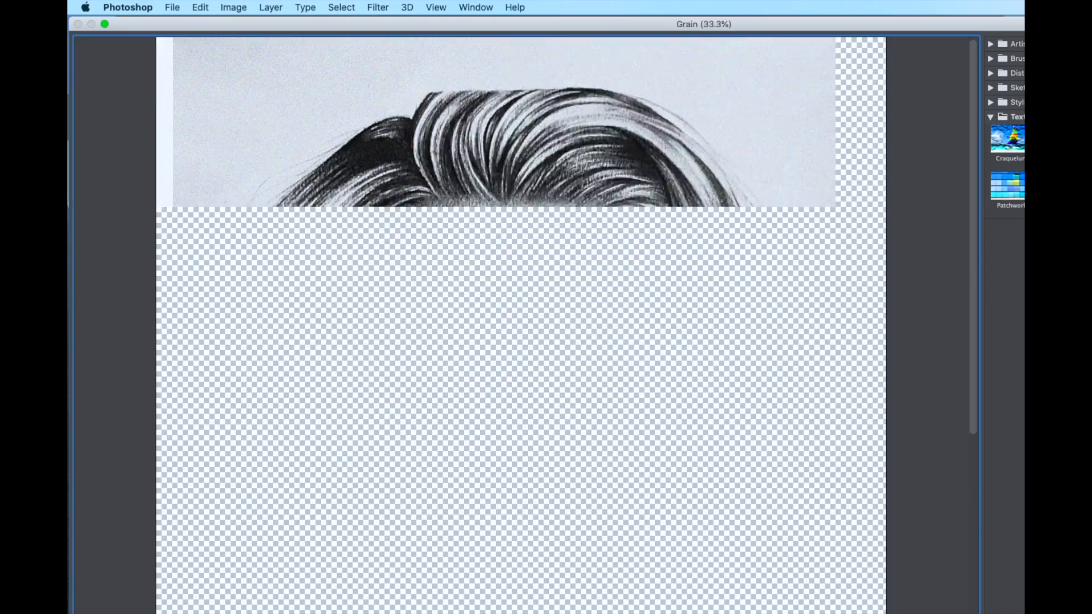
key(super+minus)
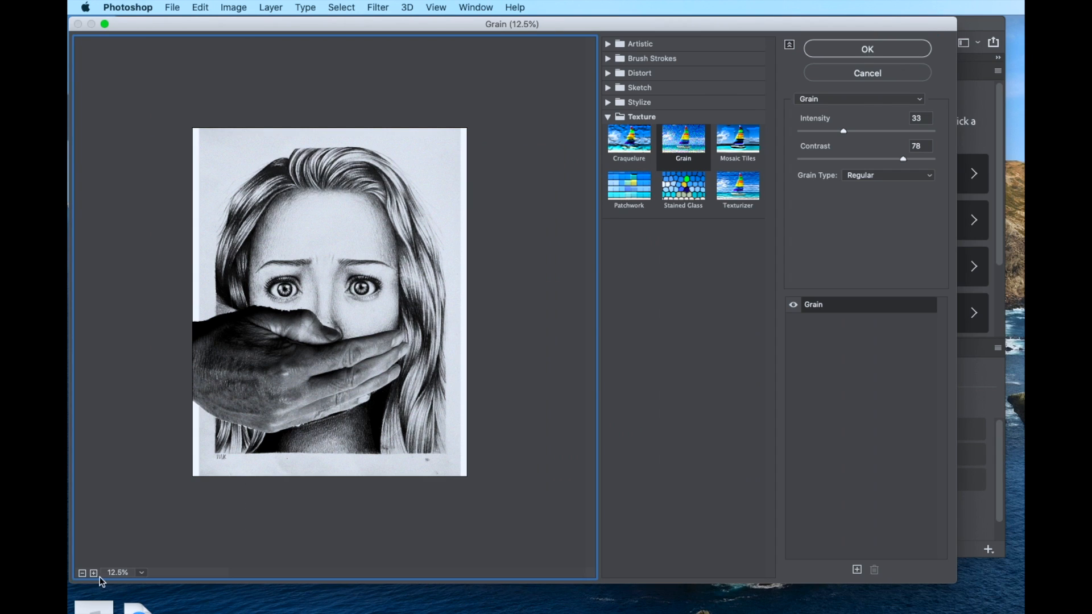
click(82, 574)
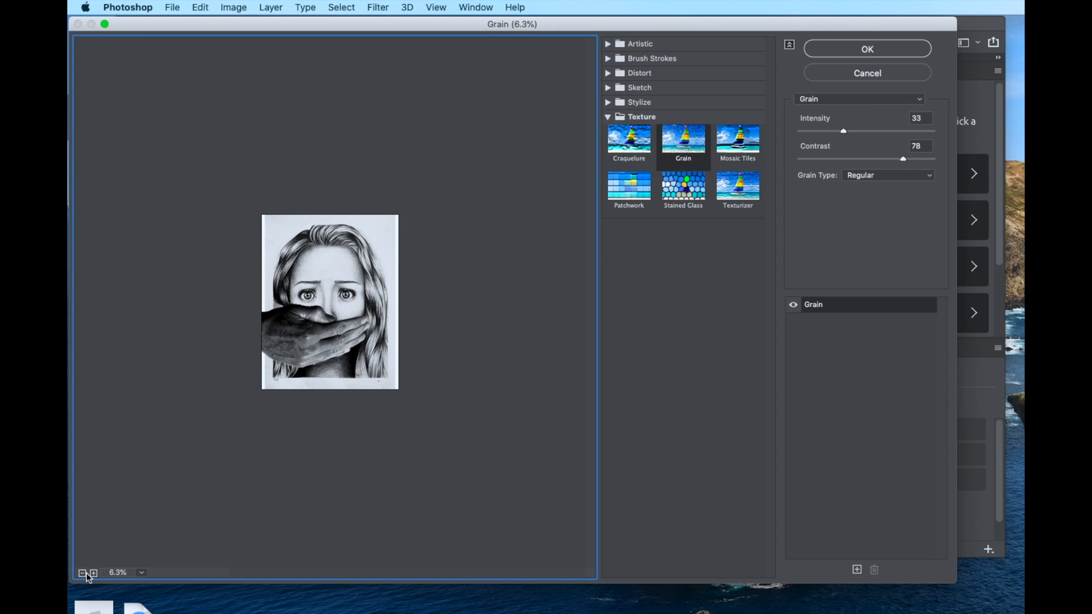
click(94, 574)
click(94, 574)
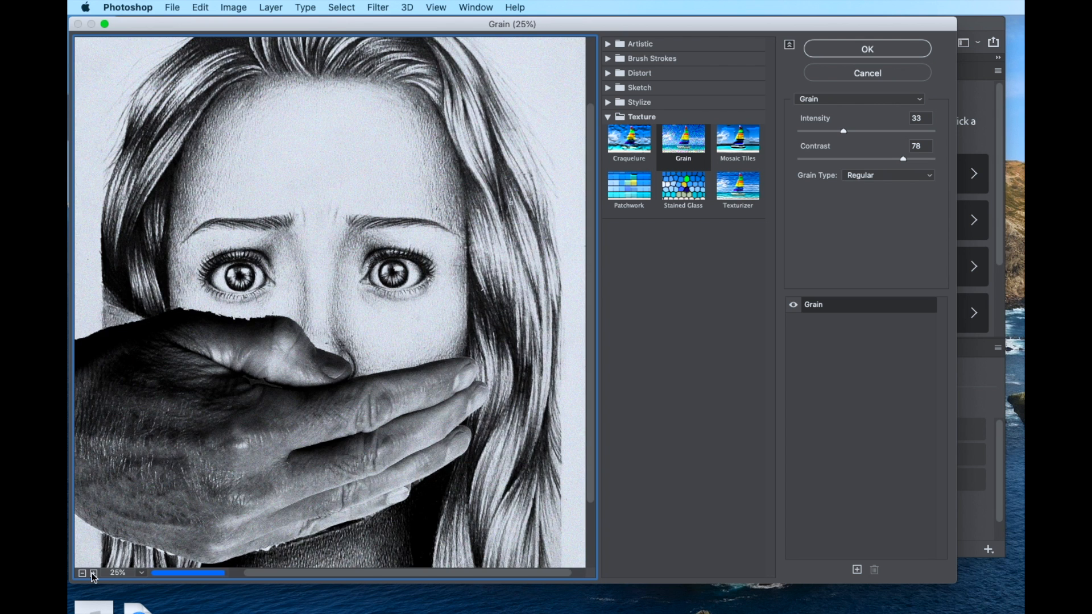
click(81, 573)
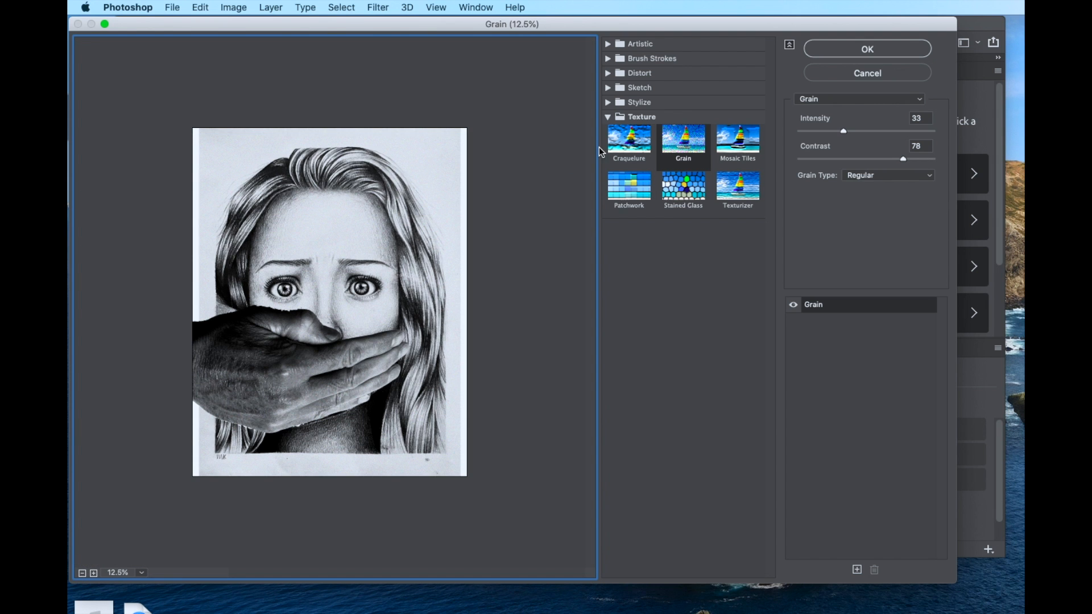
click(608, 103)
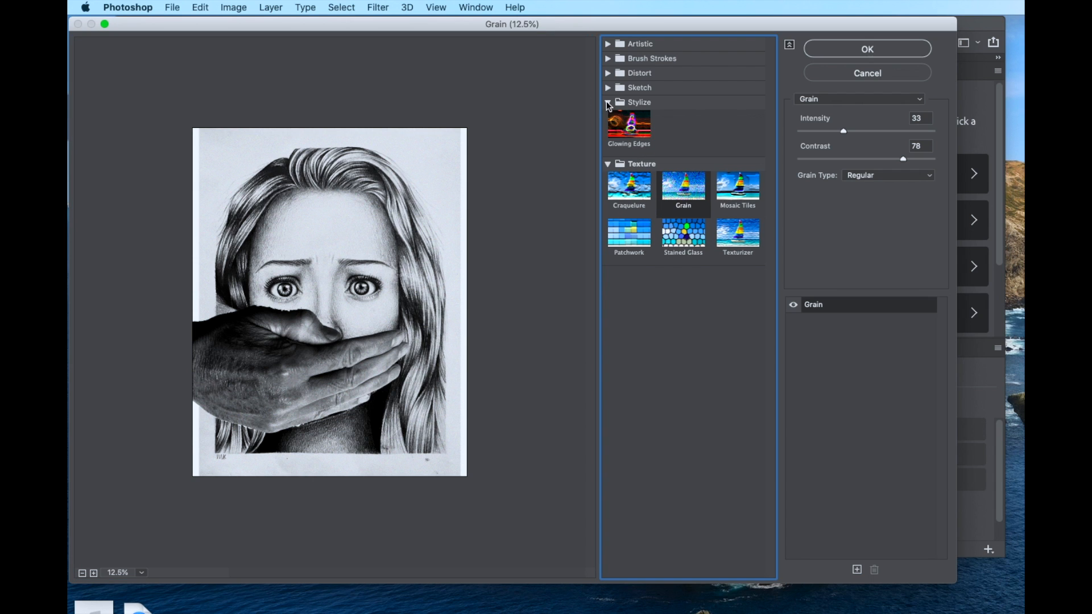
click(608, 88)
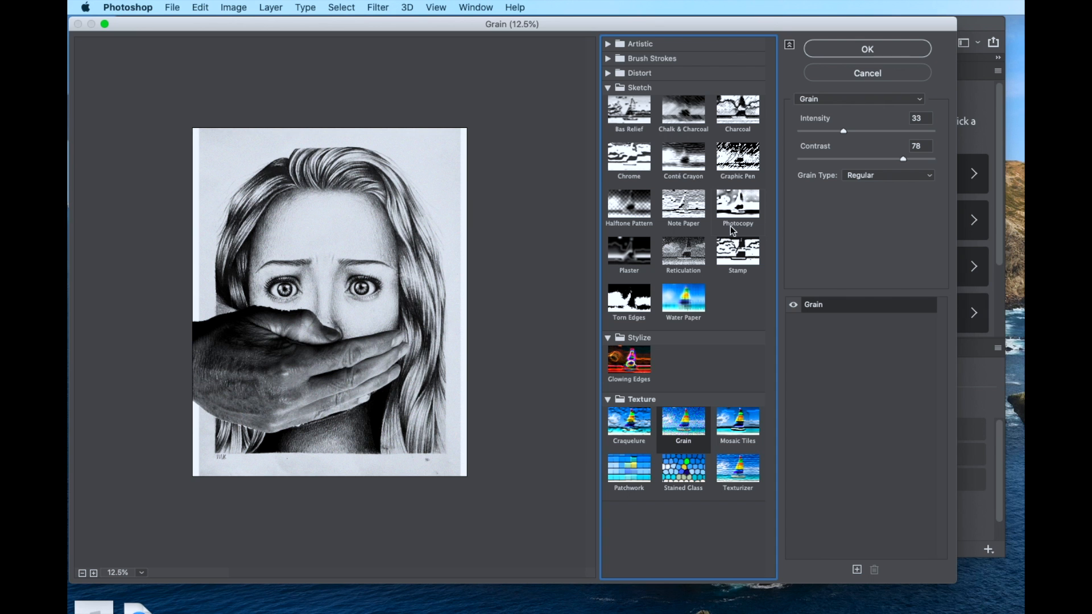
click(731, 209)
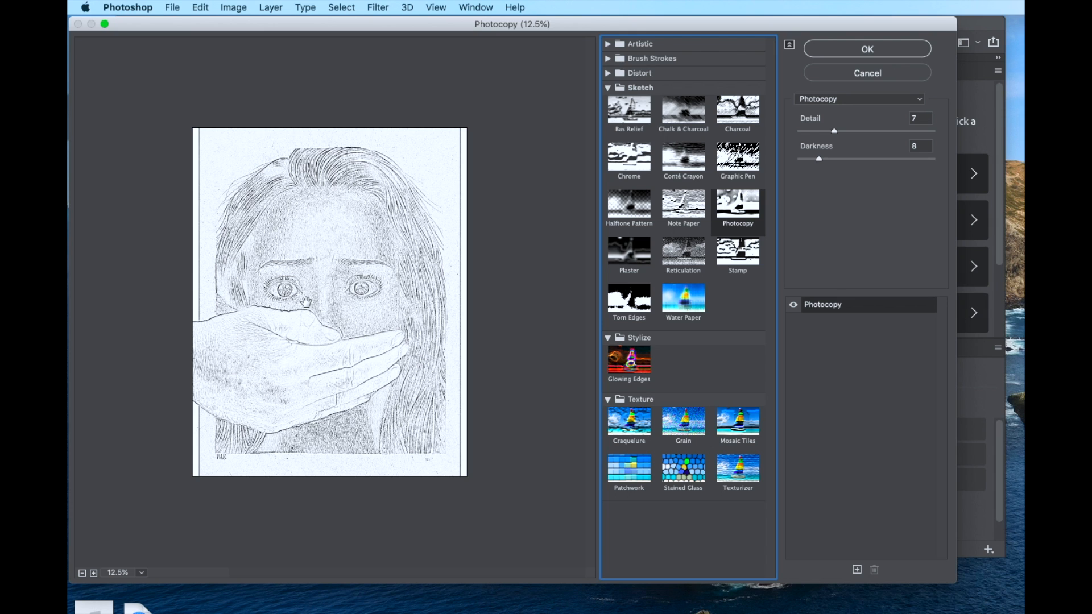
click(858, 56)
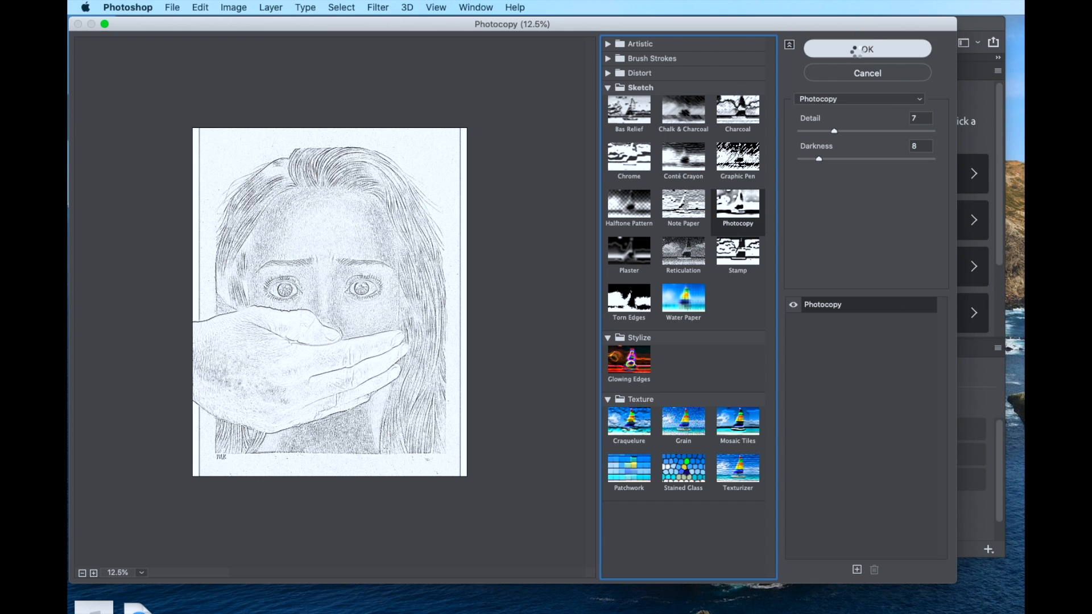
- Crop the image with a rectangular selection inside its white borders to about 3014 × 3776 px
drag(170, 86, 502, 518)
click(233, 7)
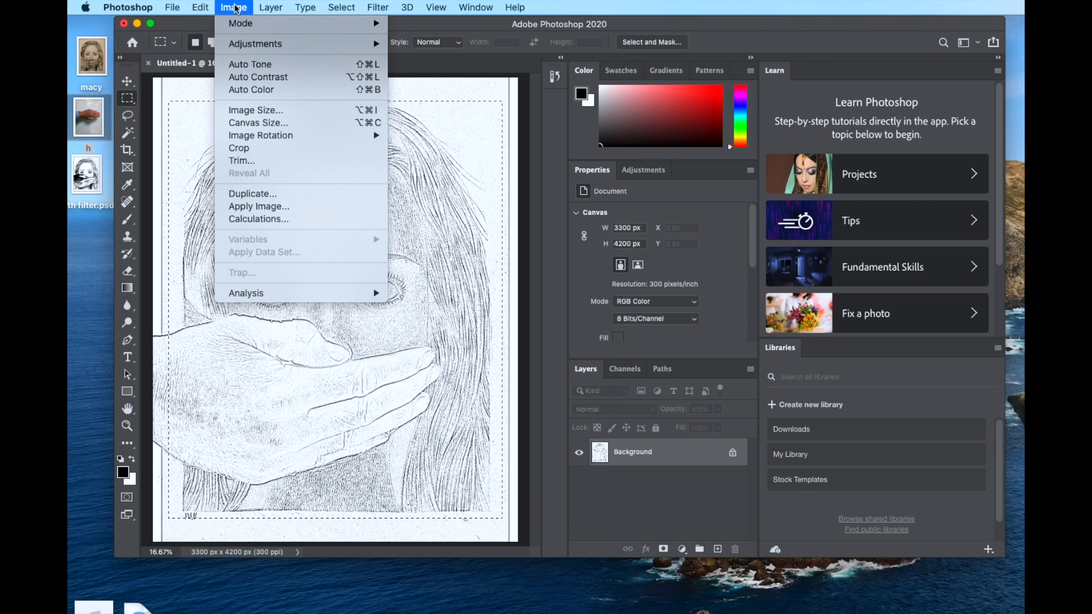
click(246, 149)
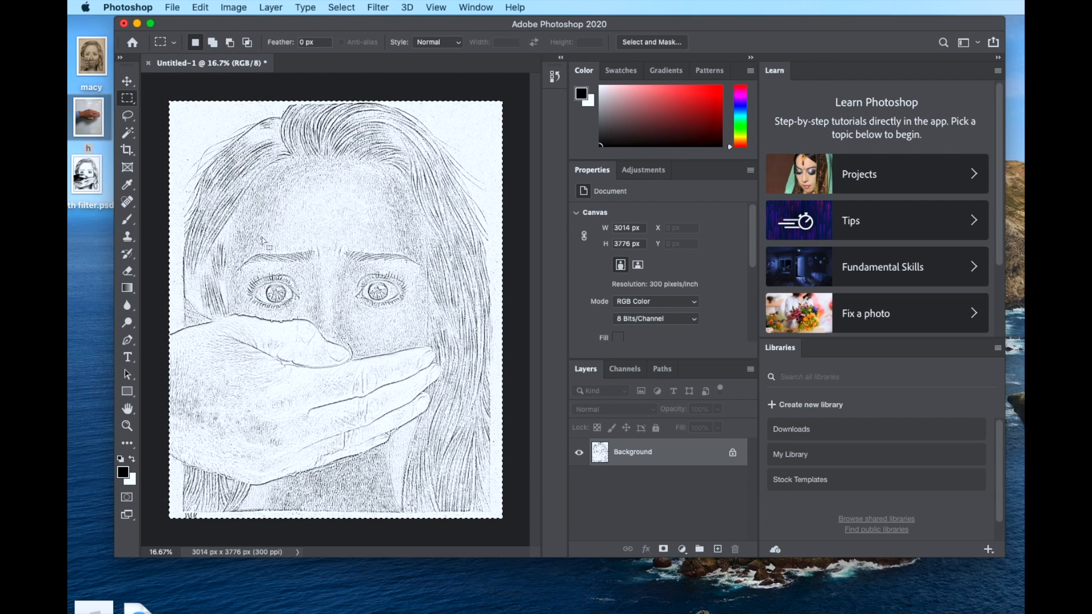
- Save the cropped sketch to the Desktop in JPEG format
click(174, 8)
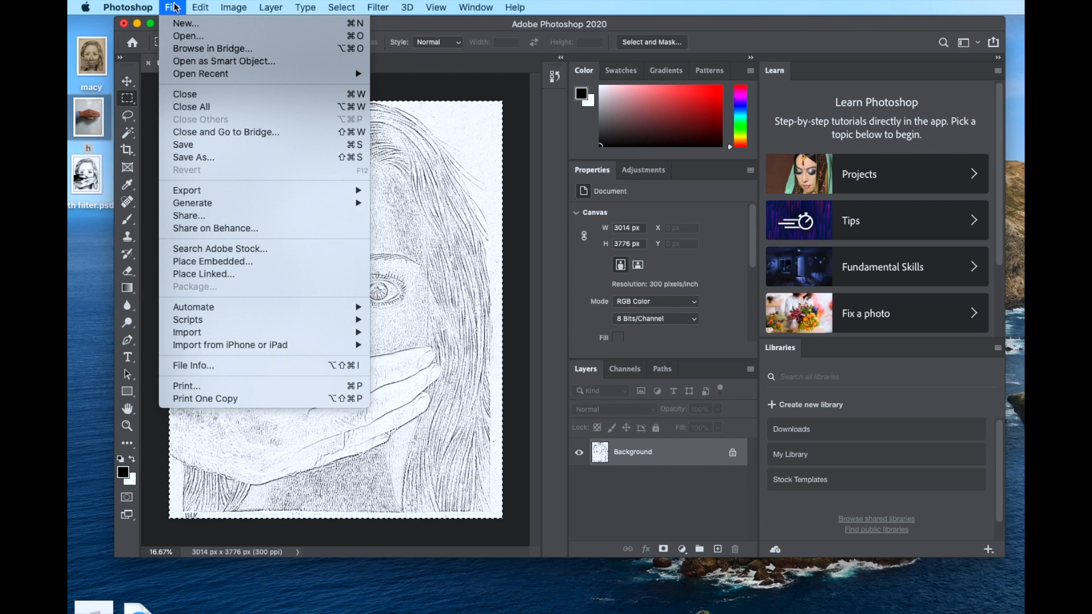
click(189, 158)
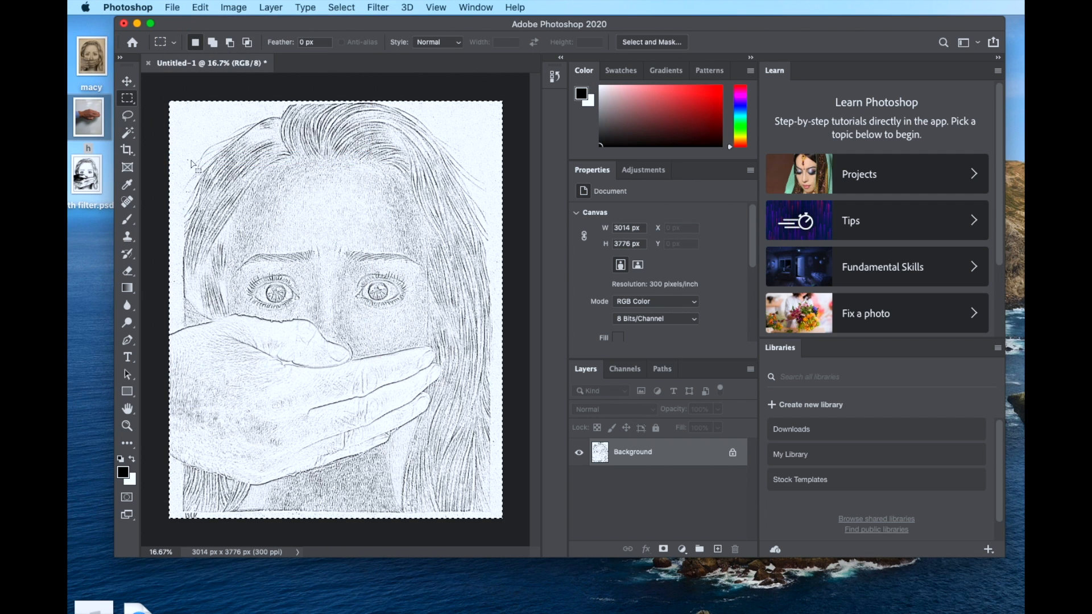
drag(517, 115, 310, 114)
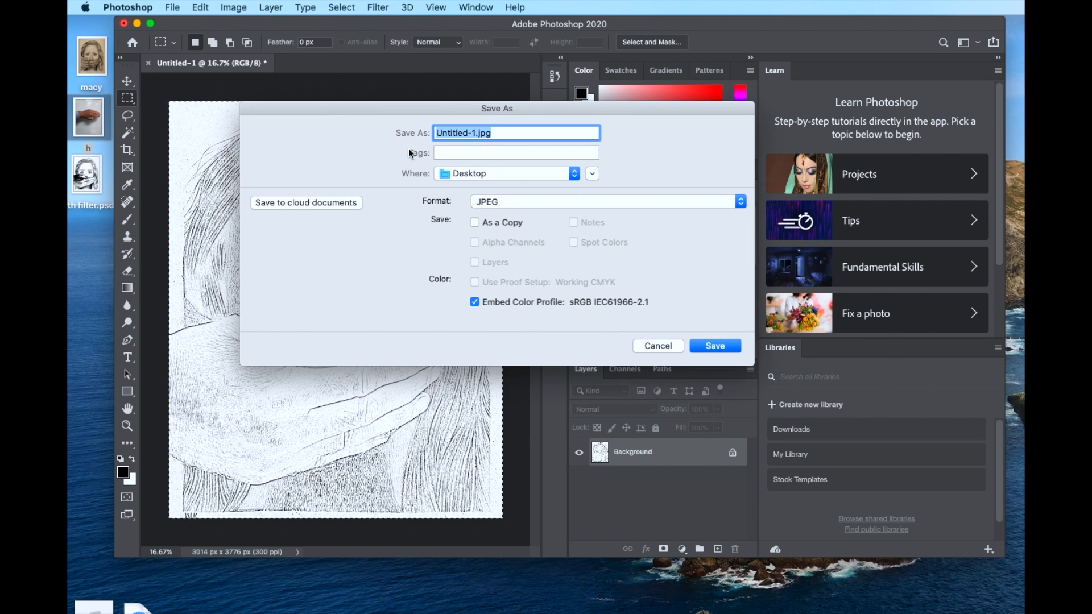